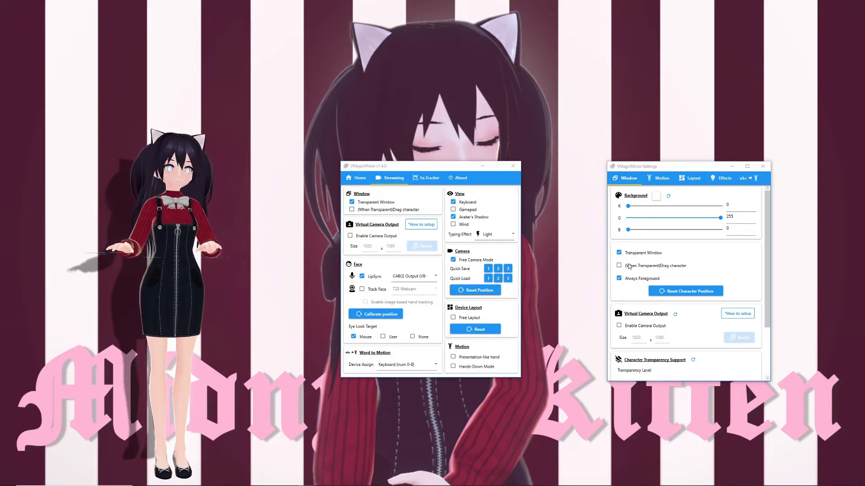
Set the background colour to R 158, G 247, B 158, matching the pale green shown in the browser's colour picker.
mouse_move(575, 485)
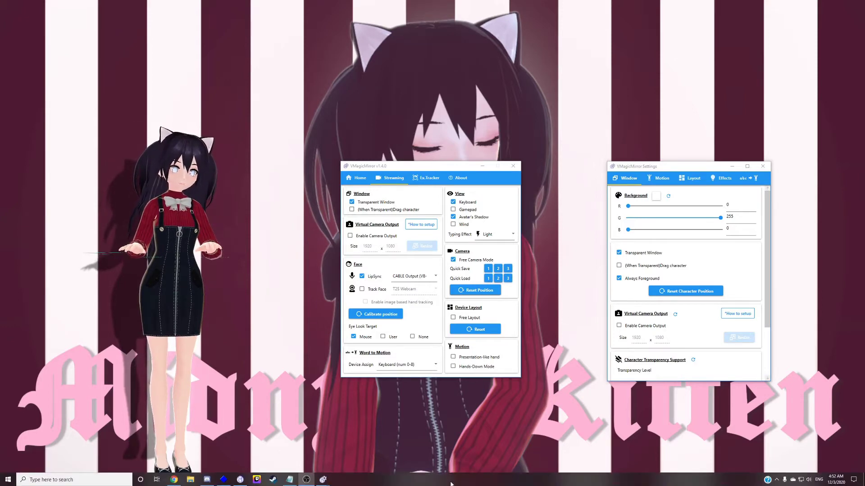
key("alt+Tab")
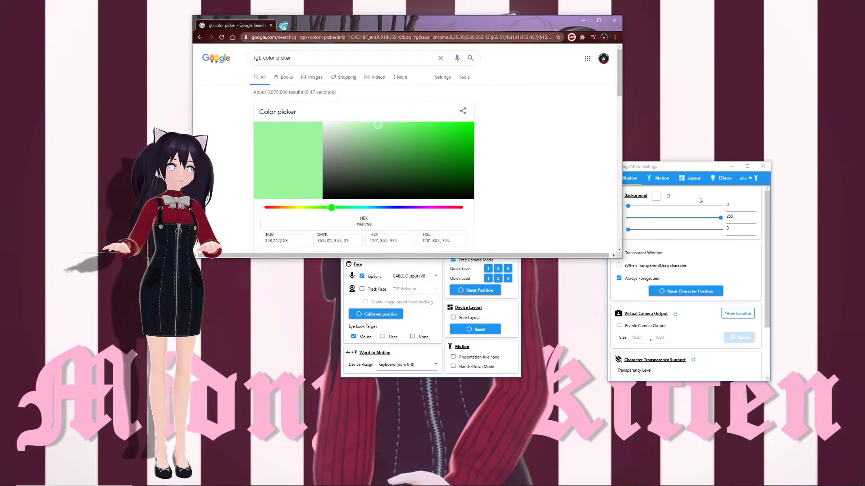
left_click(745, 215)
double_click(746, 211)
type("15")
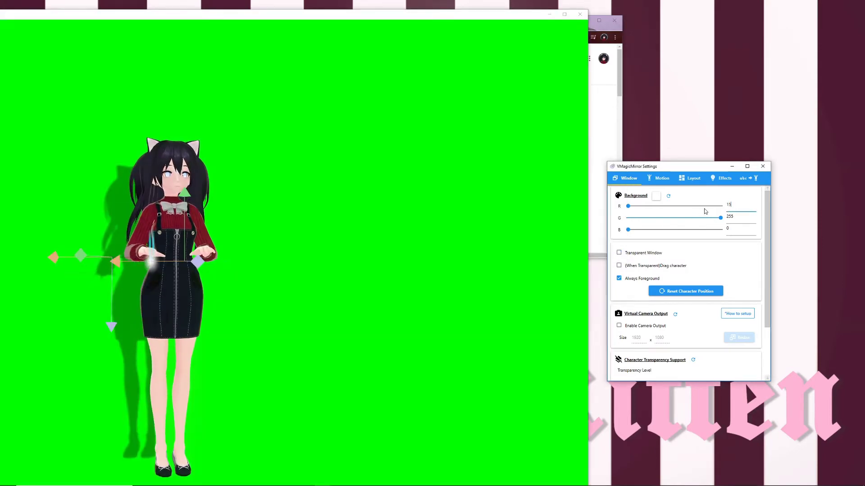
type("8")
key("Tab")
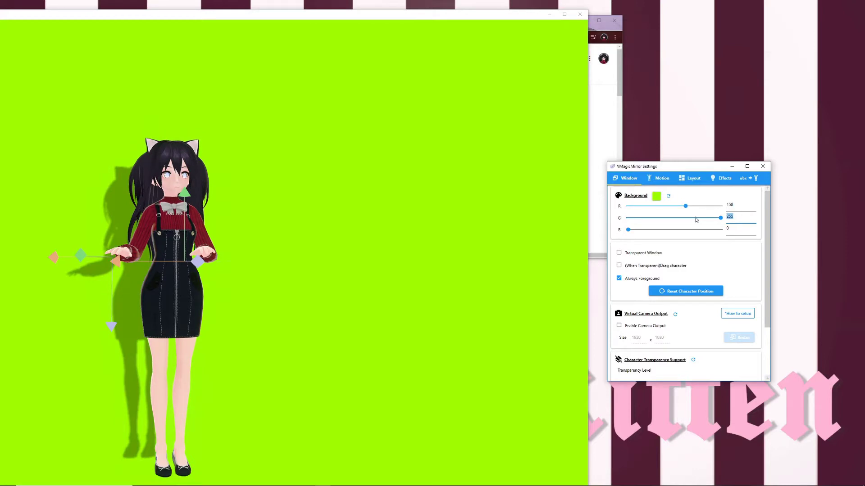
type("247")
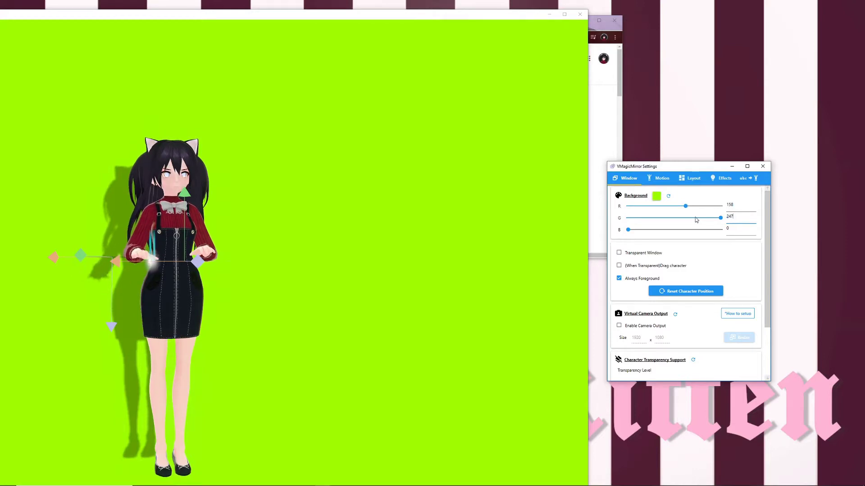
key("Tab")
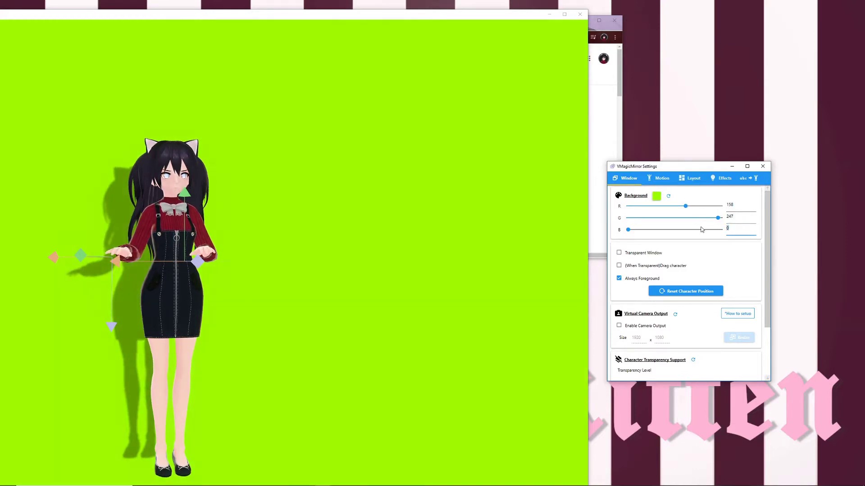
type("158")
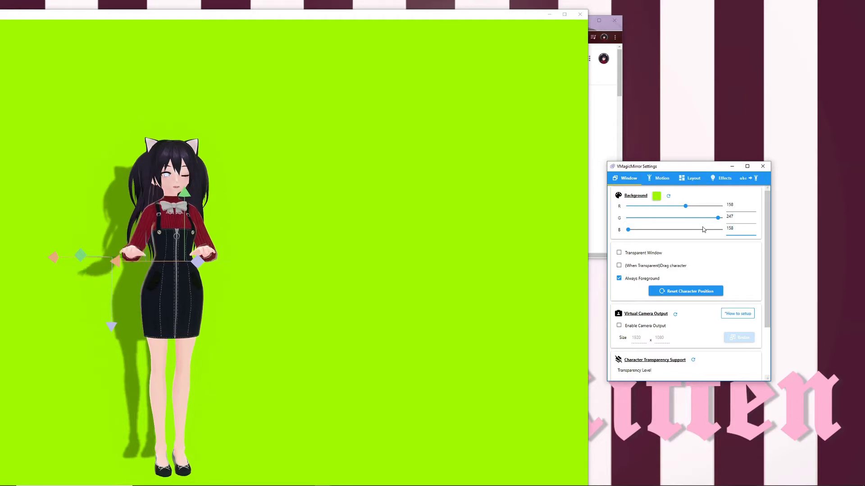
key("Tab")
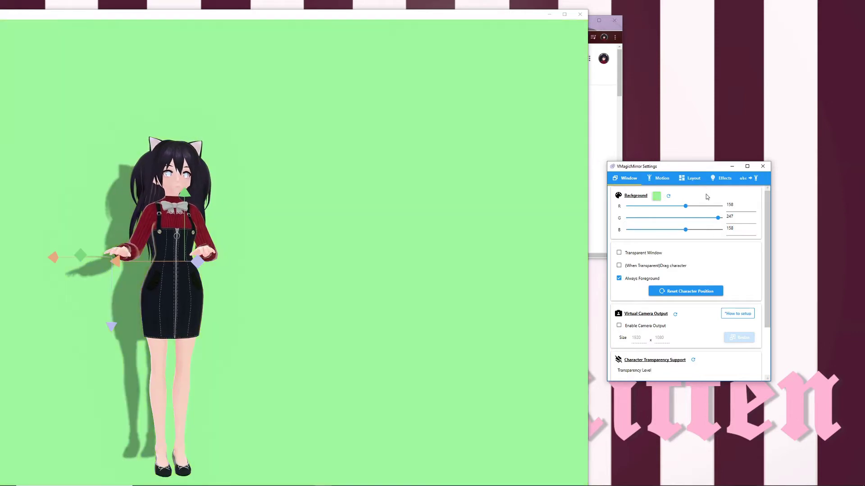
Make the window transparent again and reposition the avatar on the desktop, allowing character dragging only for the move.
left_click(651, 294)
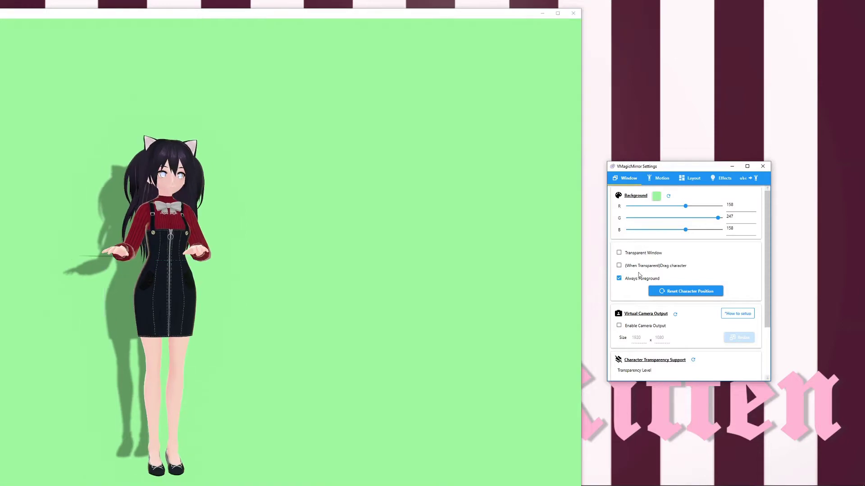
left_click(619, 252)
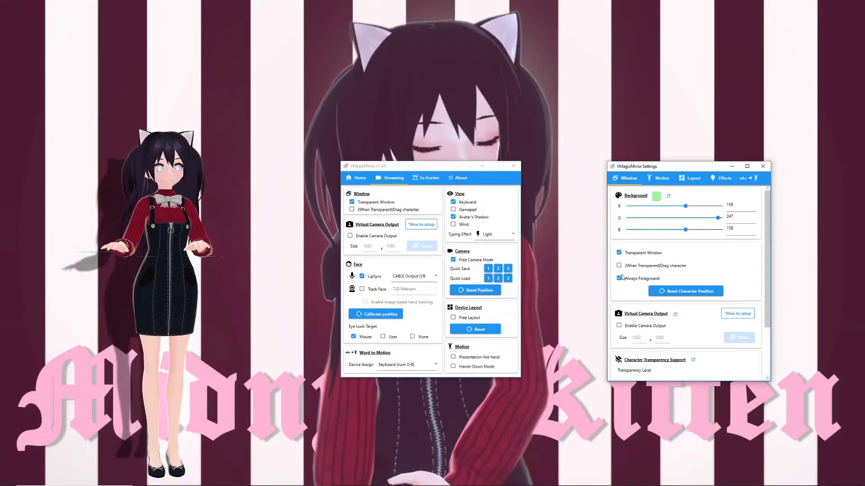
left_click(619, 266)
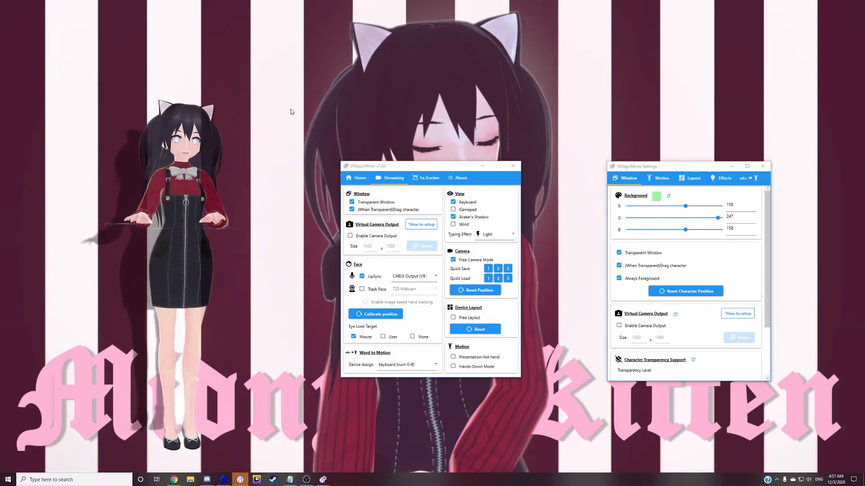
left_click_drag(217, 178, 269, 108)
left_click_drag(221, 174, 169, 250)
left_click(619, 266)
Try turning off Always Foreground for the avatar window, and turn it back on.
left_click(618, 278)
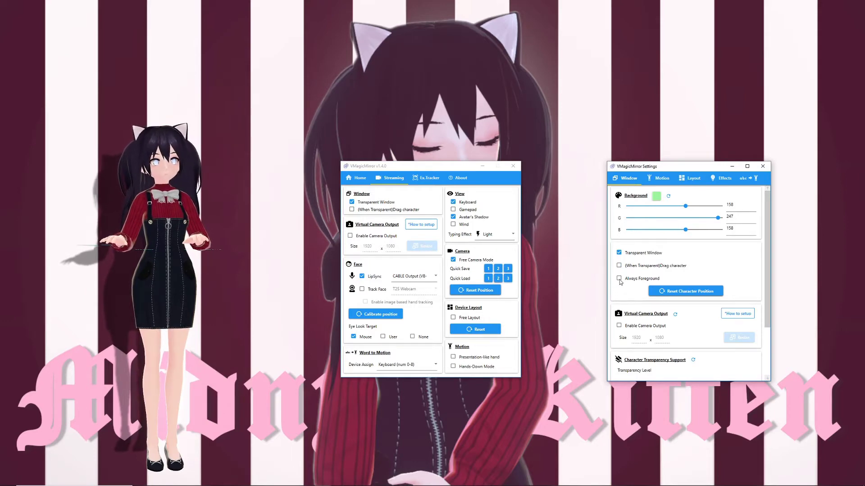
left_click(619, 279)
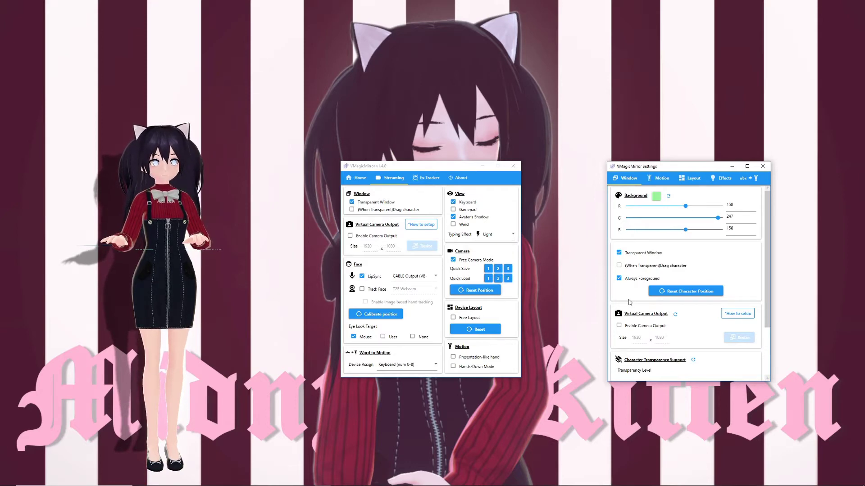
Try the highest character transparency level, return it to level 2, and set the alpha when transparent to 130.
scroll(629, 301, "down", 2)
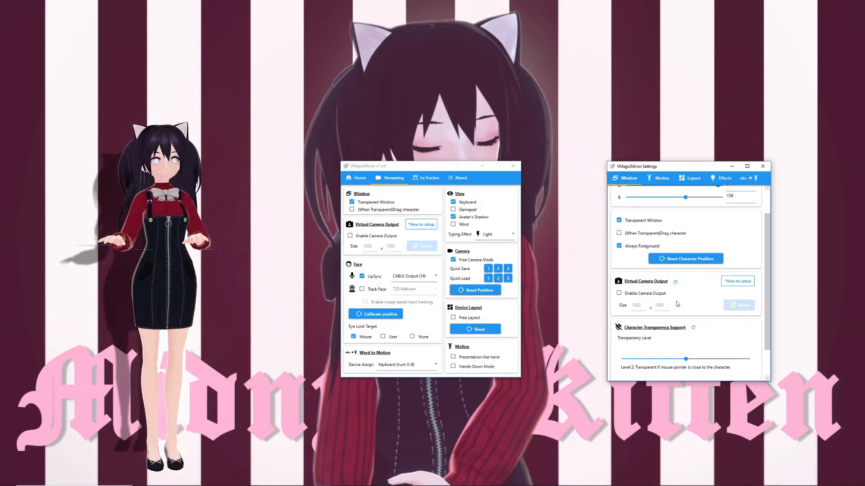
scroll(678, 291, "down", 2)
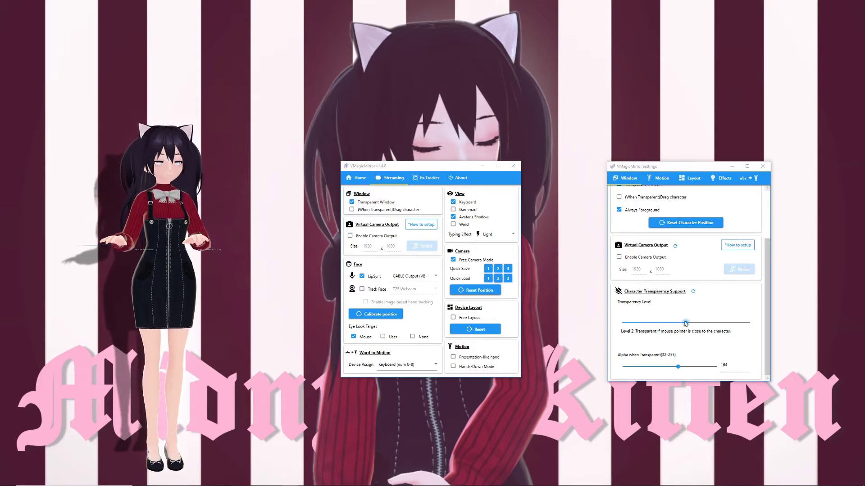
left_click(687, 324)
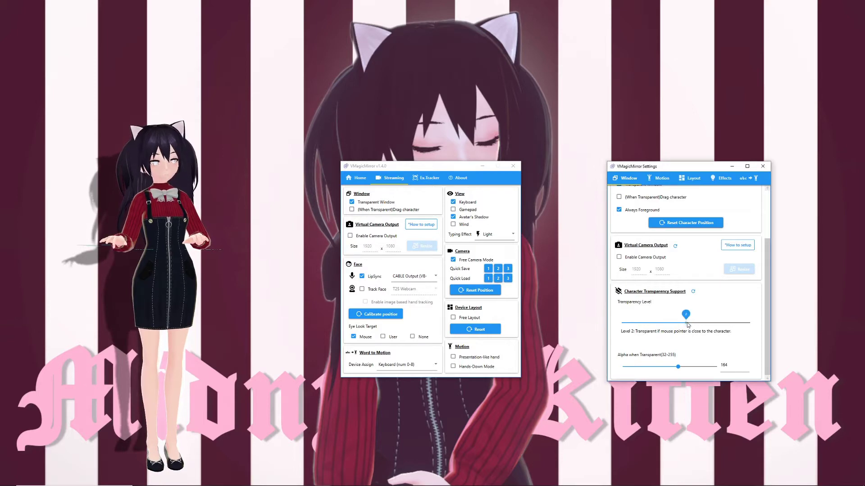
left_click(685, 324)
left_click_drag(685, 325, 748, 324)
left_click_drag(678, 368, 632, 362)
left_click_drag(747, 323, 686, 323)
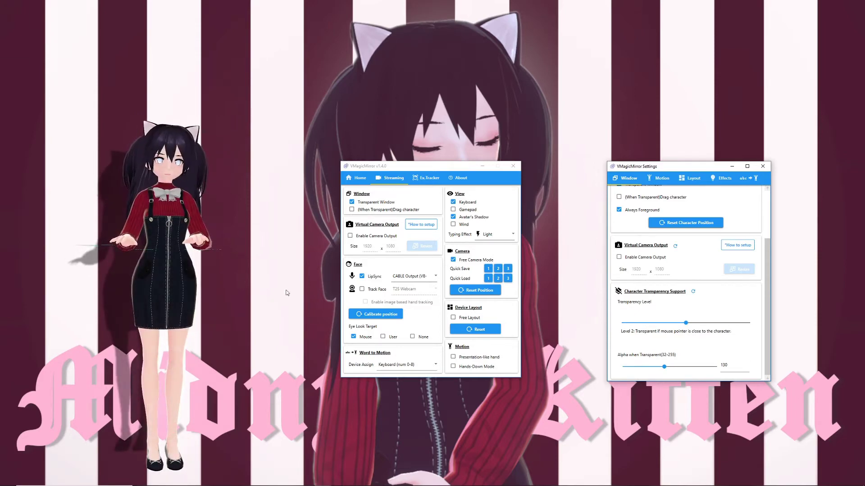
Turn on webcam face tracking in the motion settings and calibrate the position.
left_click(659, 178)
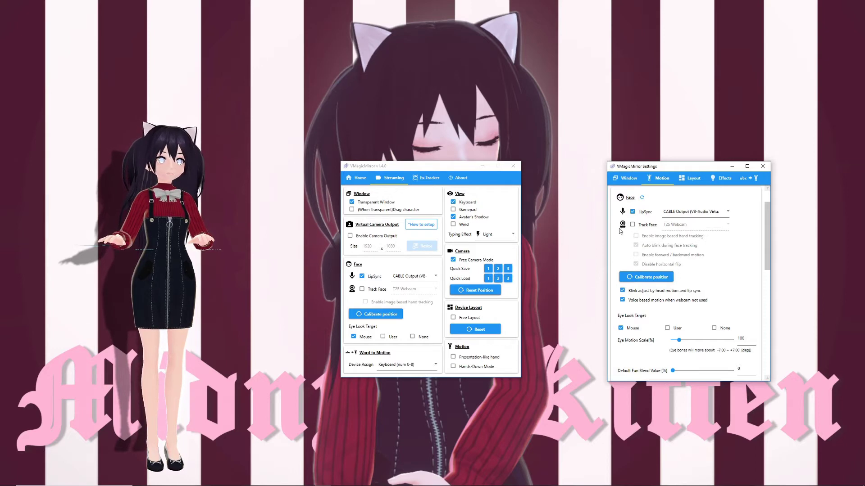
scroll(615, 222, "up", 1)
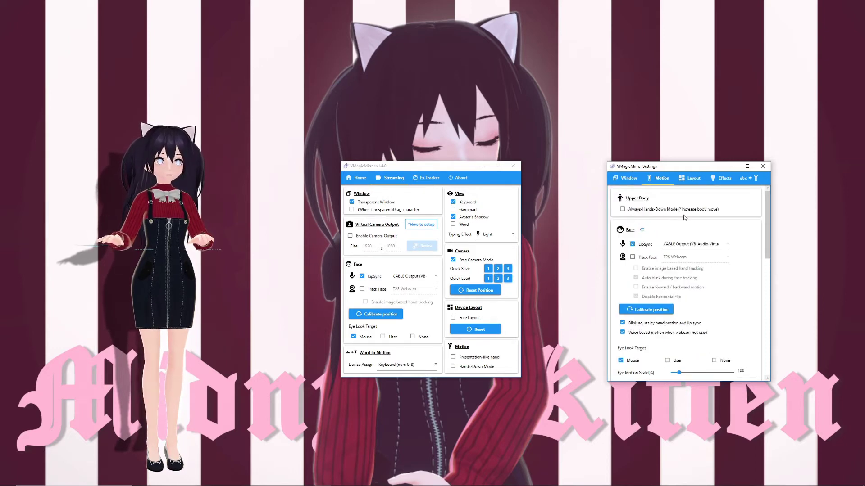
scroll(660, 222, "down", 1)
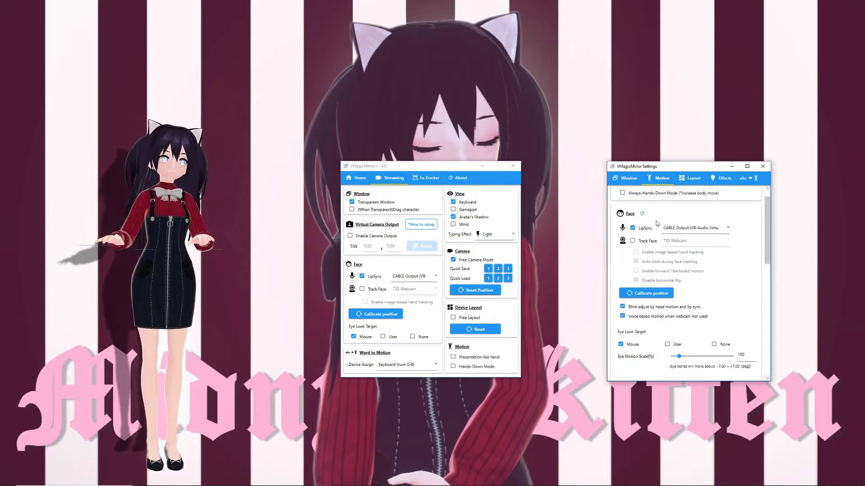
scroll(660, 222, "down", 1)
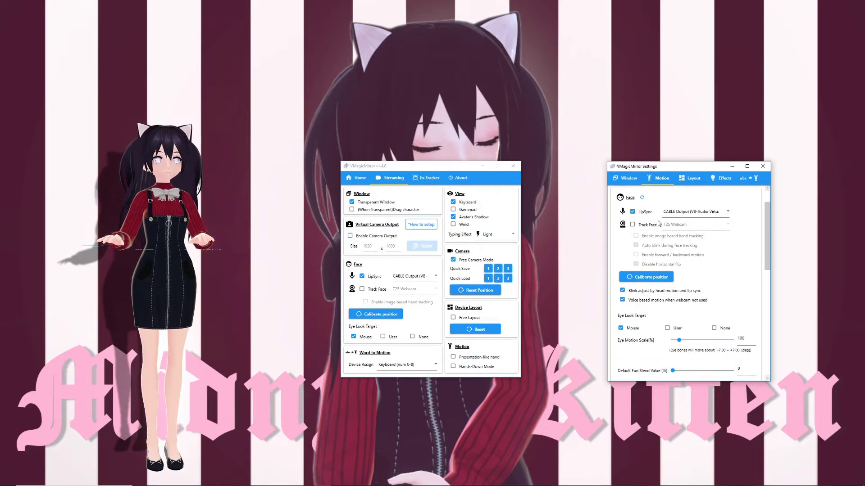
left_click(633, 225)
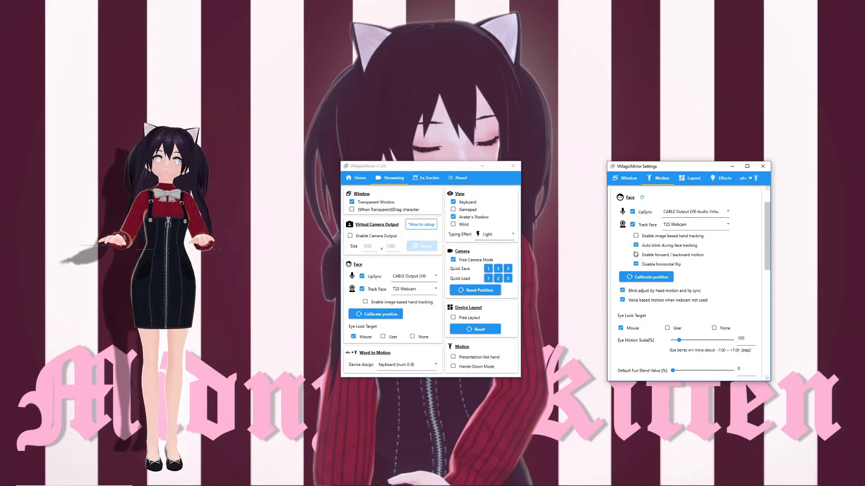
left_click(632, 279)
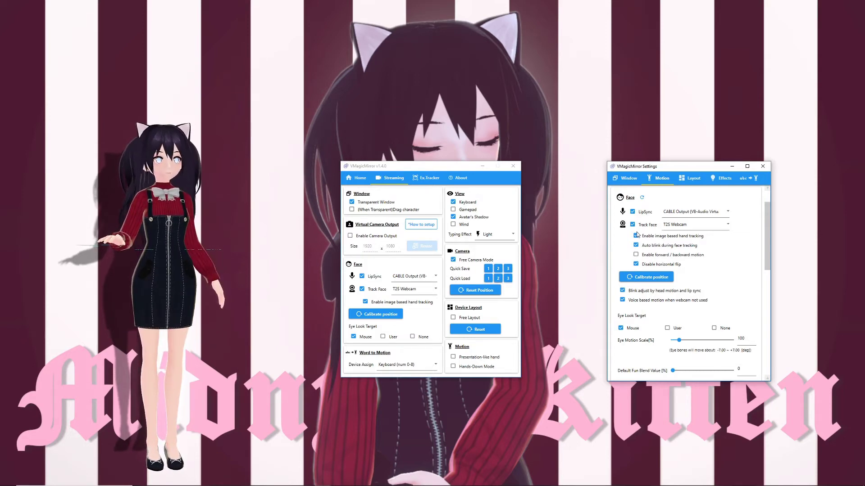
Turn off image based hand tracking and the Disable horizontal flip option, and briefly try forward / backward motion.
left_click(636, 235)
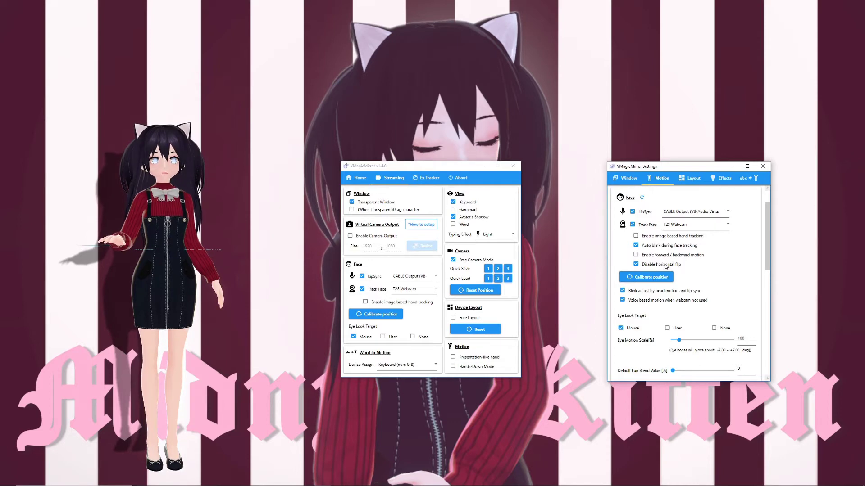
left_click(636, 245)
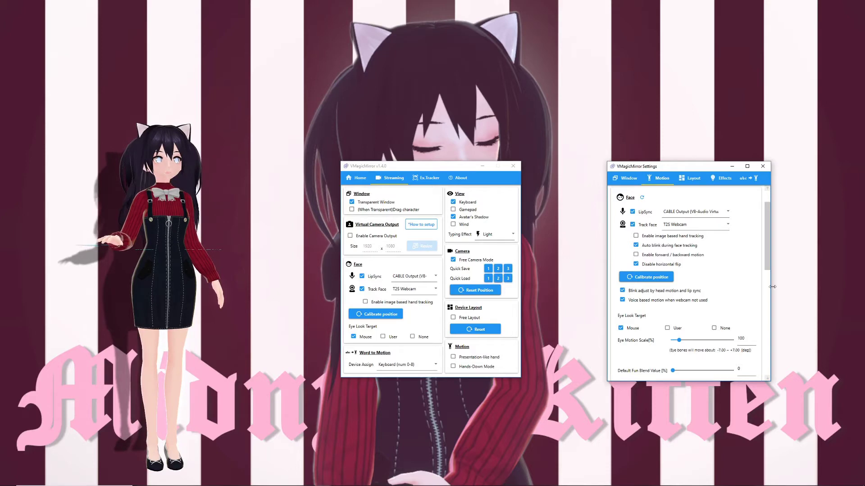
left_click(637, 263)
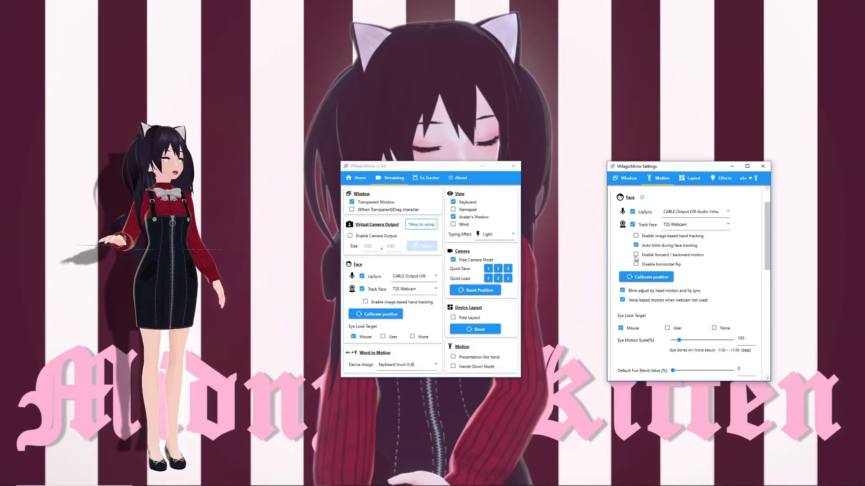
left_click(636, 255)
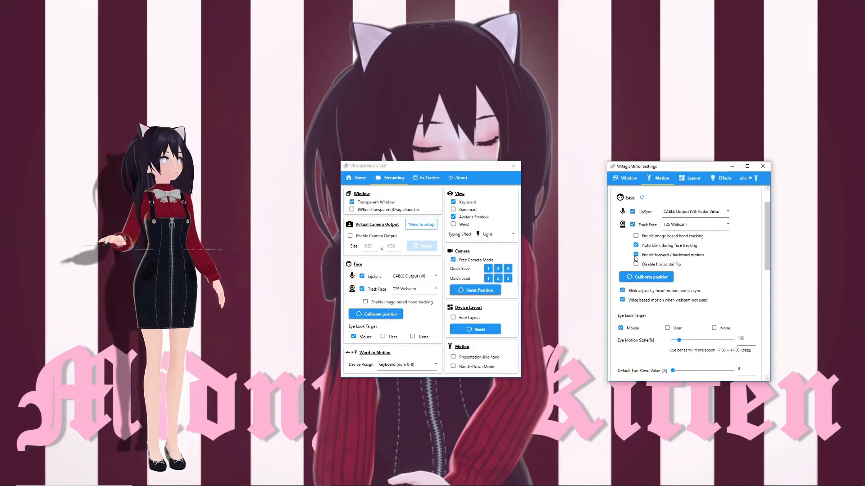
left_click(636, 257)
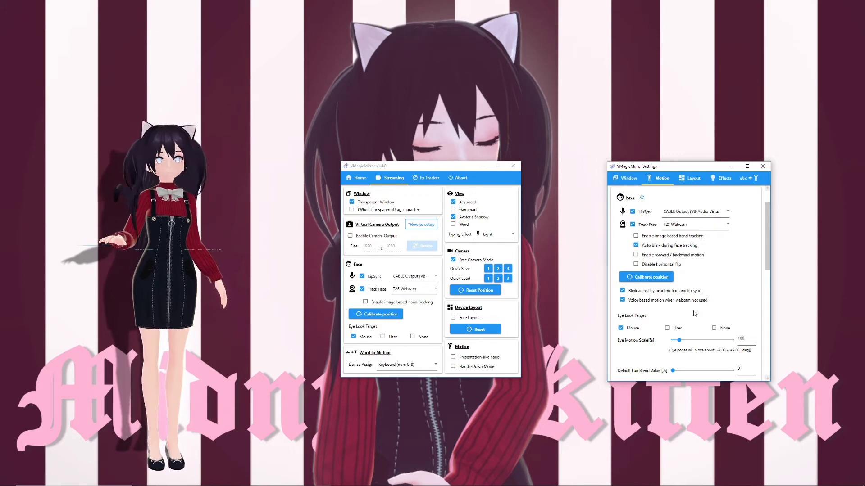
Try an Eye Motion Scale of 500% and a Default Fun Blend Value of 100%, and return them to 100 and 0.
scroll(693, 311, "down", 1)
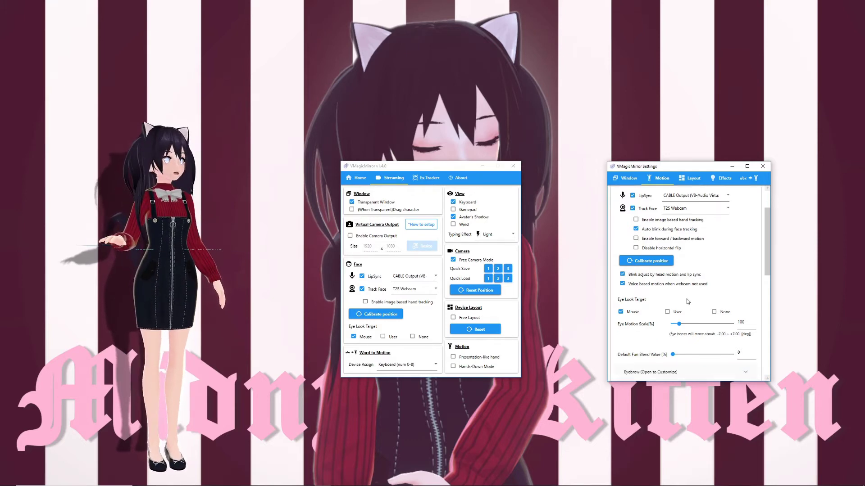
scroll(690, 299, "down", 2)
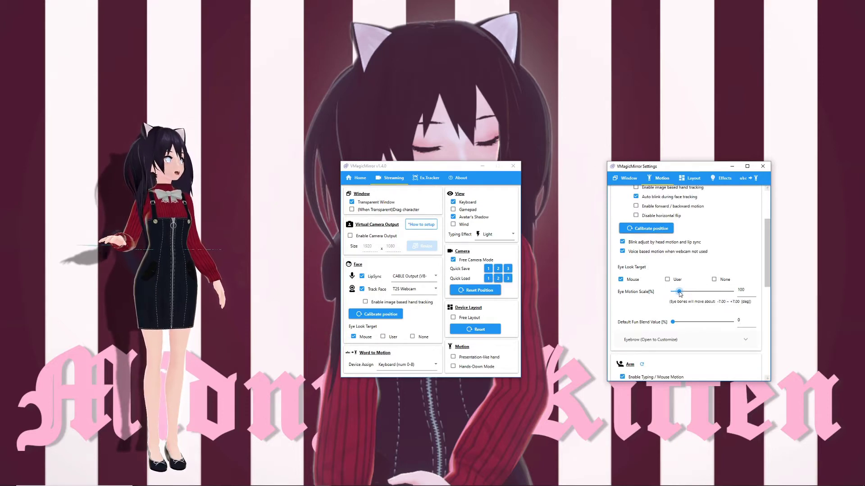
left_click_drag(680, 293, 732, 291)
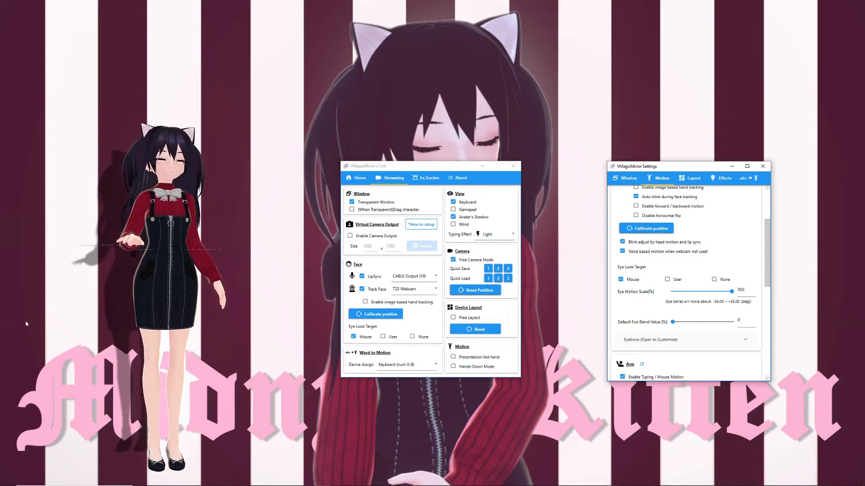
left_click(679, 291)
left_click_drag(672, 322, 731, 323)
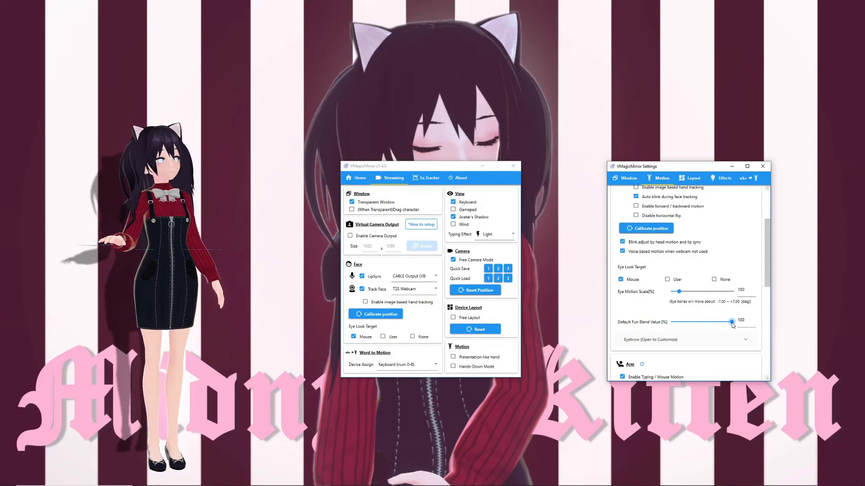
left_click_drag(731, 323, 672, 322)
Examine the eyebrow customization options for the face and collapse them again.
scroll(747, 262, "down", 3)
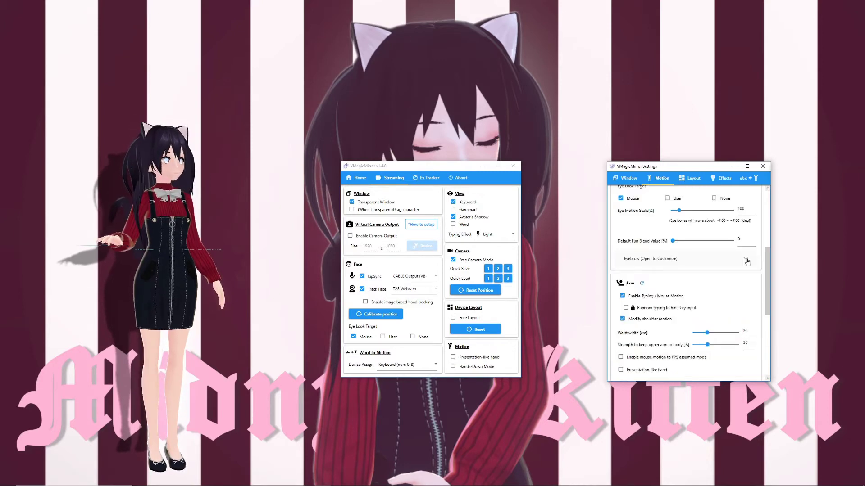
left_click(747, 260)
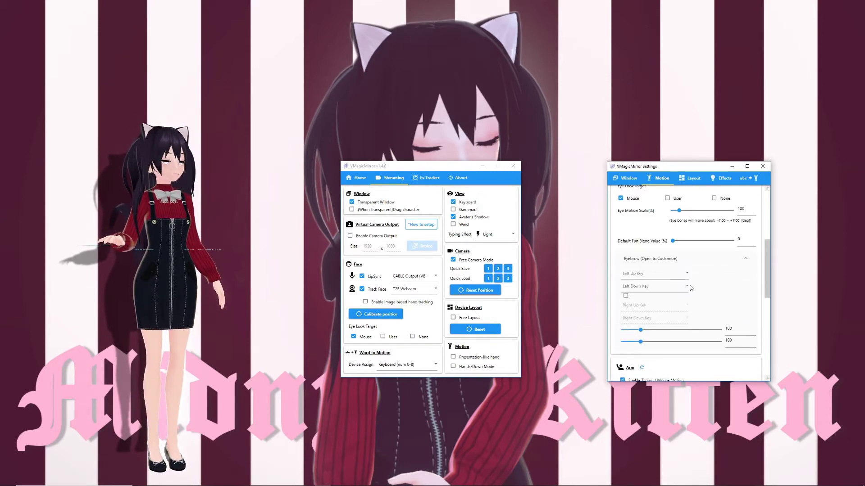
left_click(747, 261)
Try disabling typing and mouse motion in the arm settings, and enable it again.
scroll(676, 248, "down", 2)
left_click(623, 216)
left_click(623, 215)
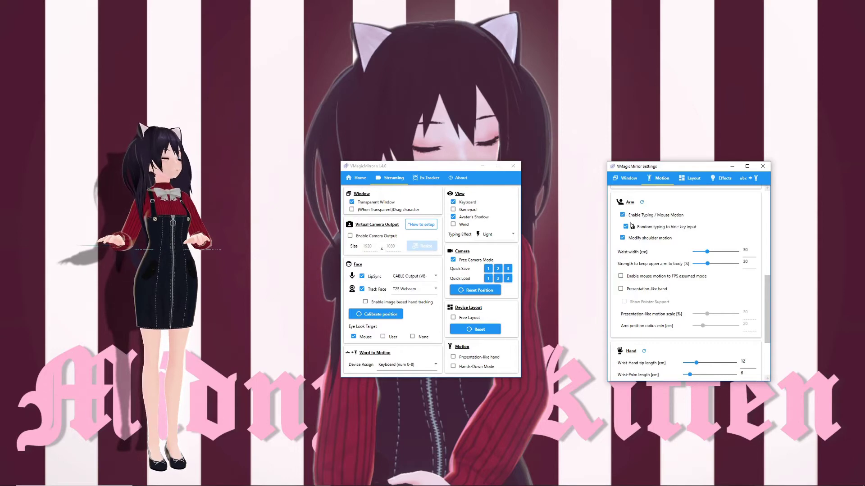
Try disabling random typing to hide key input and shoulder motion modification in the arm settings, and enable both again.
left_click(625, 227)
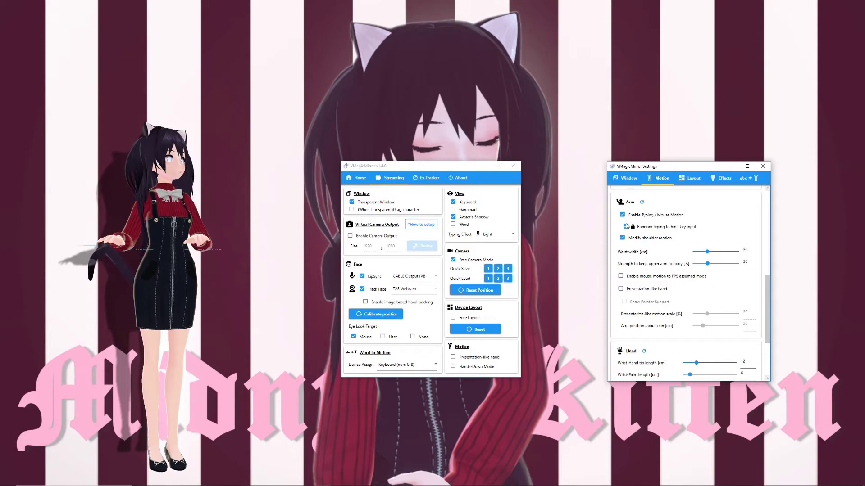
left_click(626, 227)
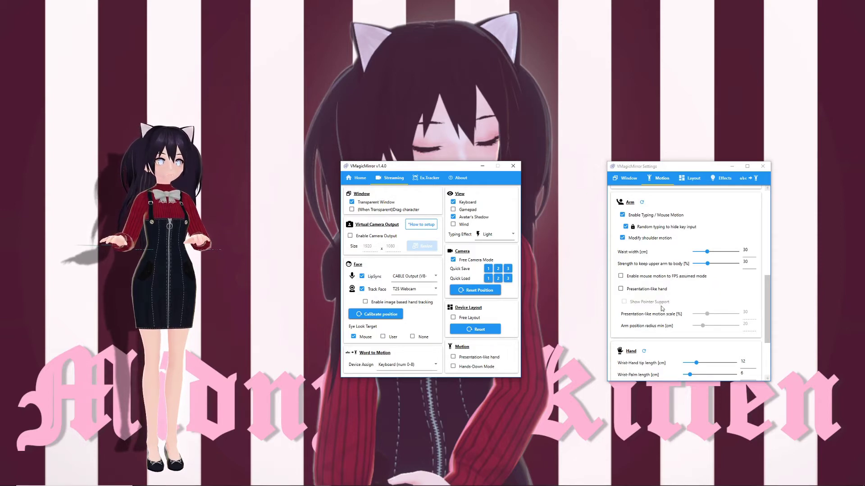
mouse_move(659, 276)
scroll(659, 276, "down", 2)
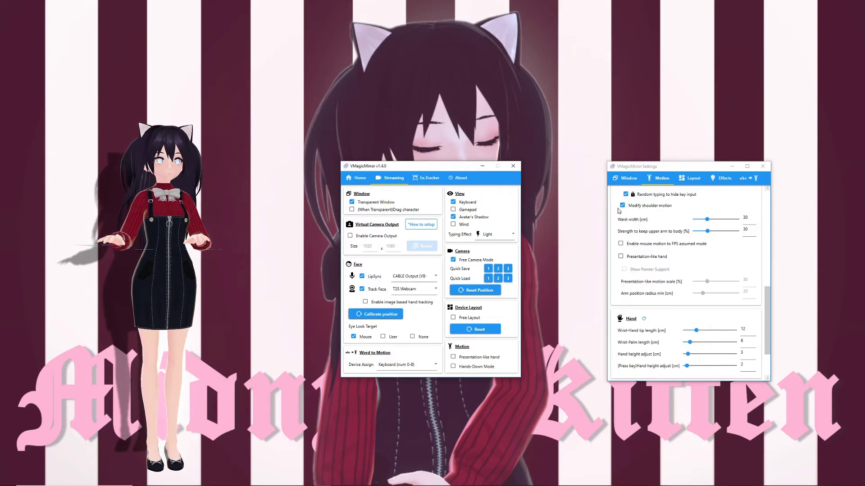
left_click(623, 206)
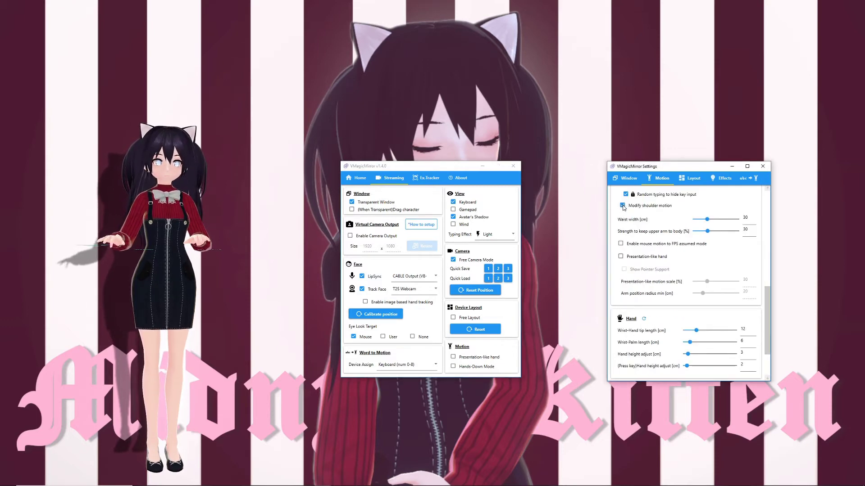
left_click(623, 206)
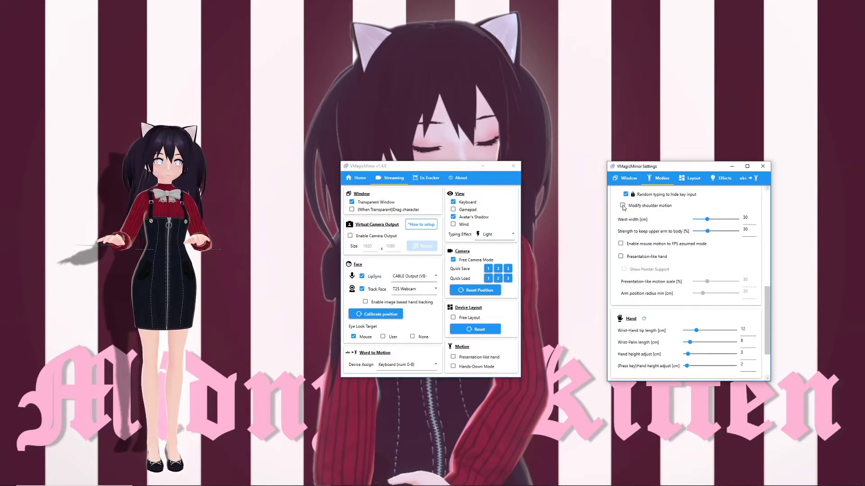
left_click(623, 206)
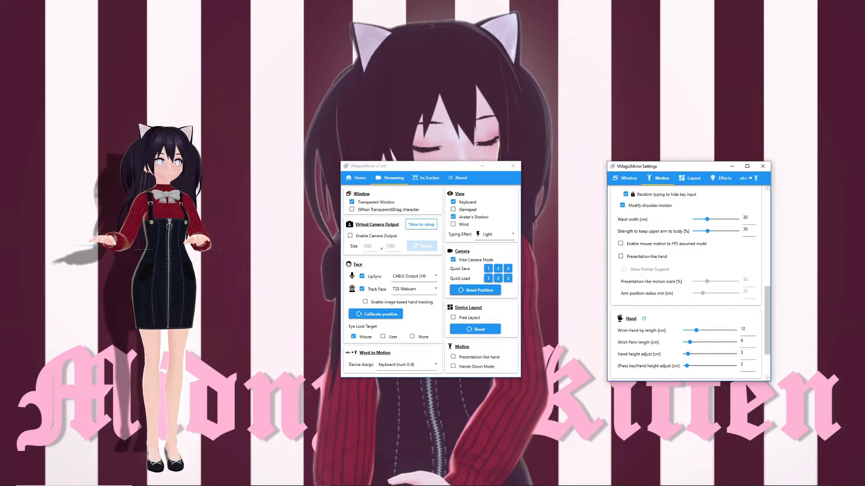
mouse_move(707, 219)
left_mouse_down()
mouse_move(726, 220)
mouse_move(706, 219)
left_mouse_up()
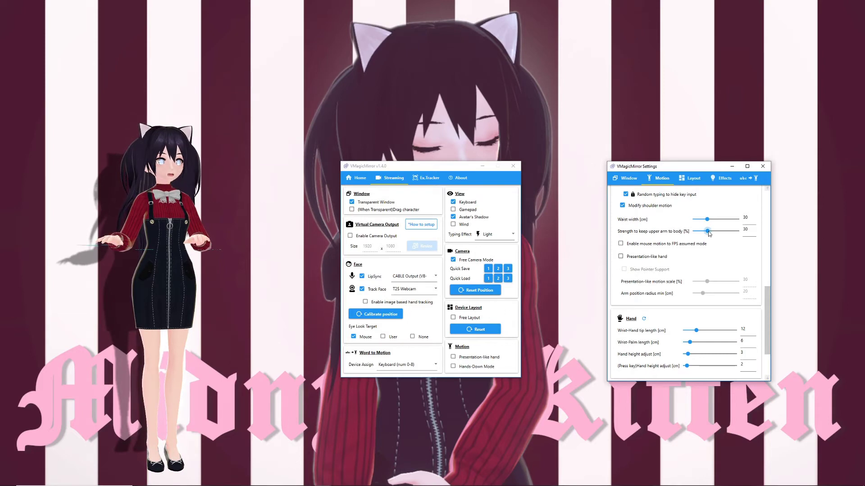
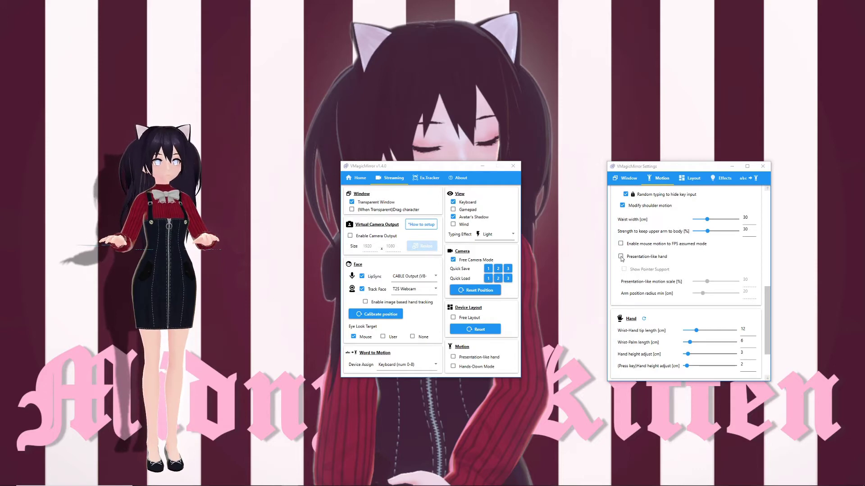
Try the presentation-like hand with pointer support, a motion scale of 29% and a minimum arm position radius of 13 cm, and disable it again.
left_click(621, 257)
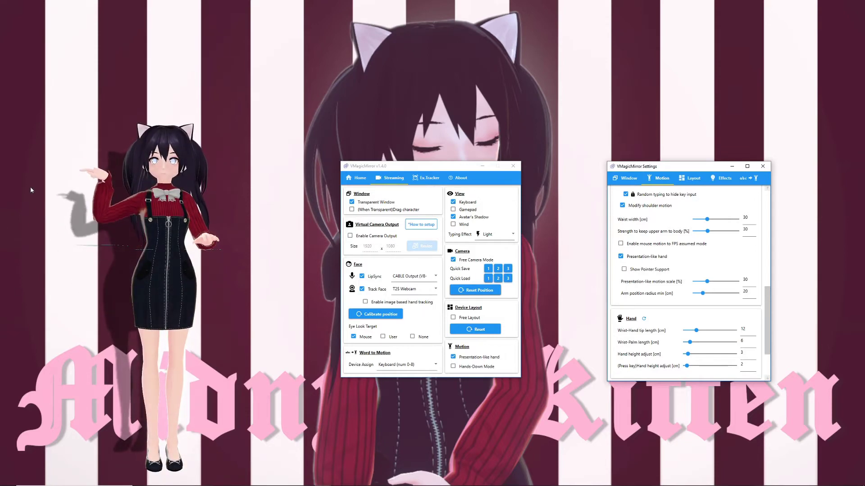
left_click(624, 270)
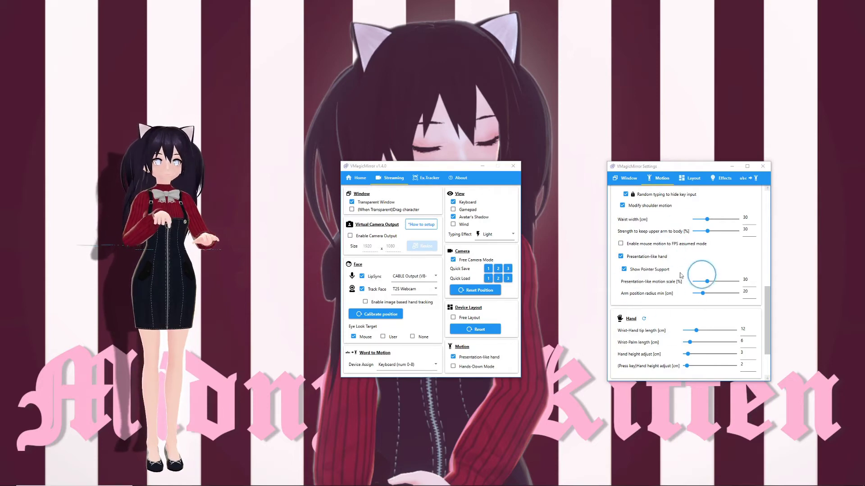
left_click_drag(714, 282, 706, 282)
mouse_move(703, 293)
left_mouse_down()
mouse_move(710, 294)
mouse_move(695, 293)
mouse_move(724, 293)
mouse_move(700, 295)
left_mouse_up()
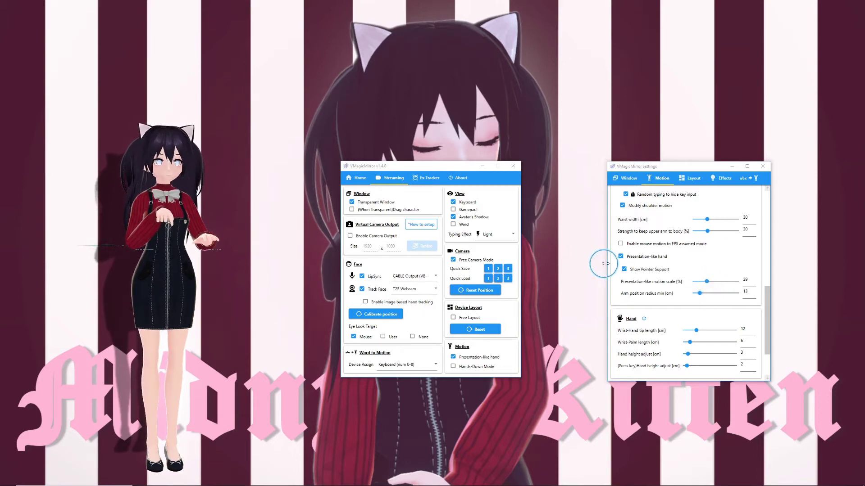
left_click(621, 256)
Try a wait motion scale of 115% with periods of 30 and 1 seconds, and reset the wait motion settings.
scroll(651, 288, "down", 3)
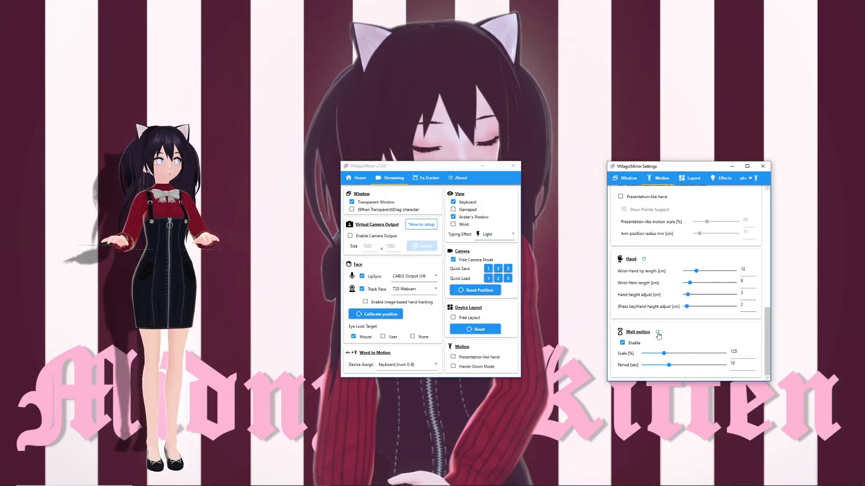
mouse_move(665, 354)
left_mouse_down()
mouse_move(722, 350)
mouse_move(664, 358)
left_mouse_up()
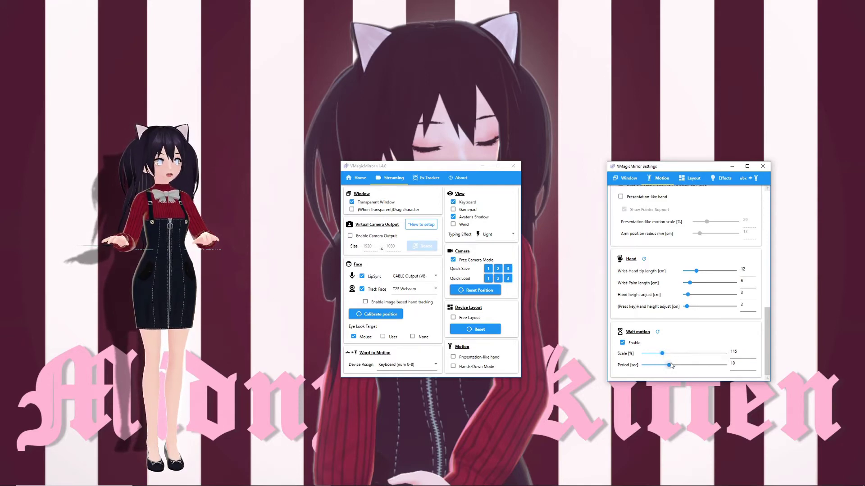
left_click_drag(670, 366, 723, 360)
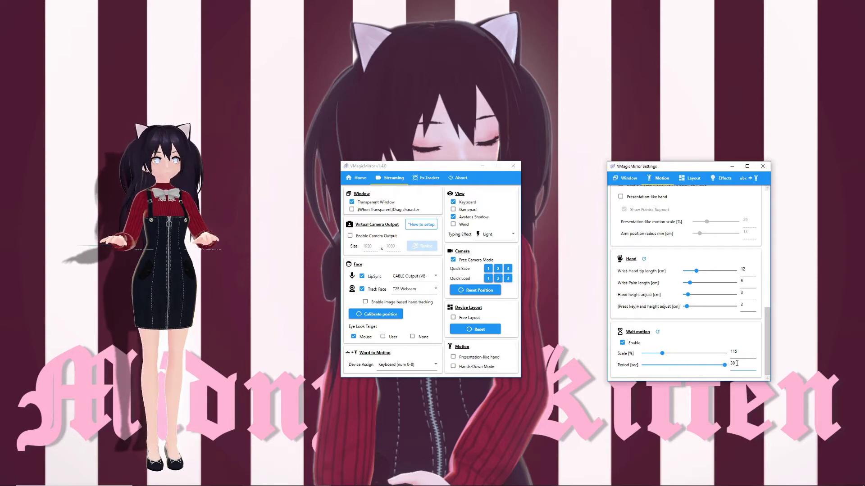
left_click_drag(726, 366, 613, 372)
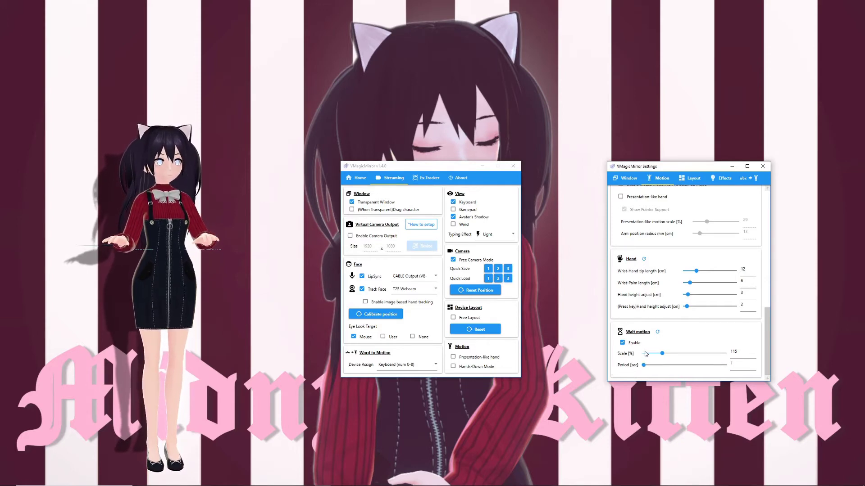
left_click(658, 333)
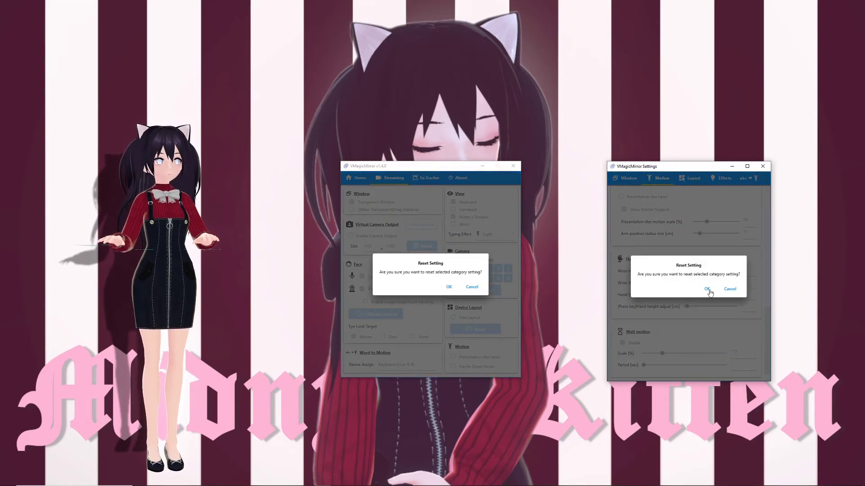
left_click(708, 289)
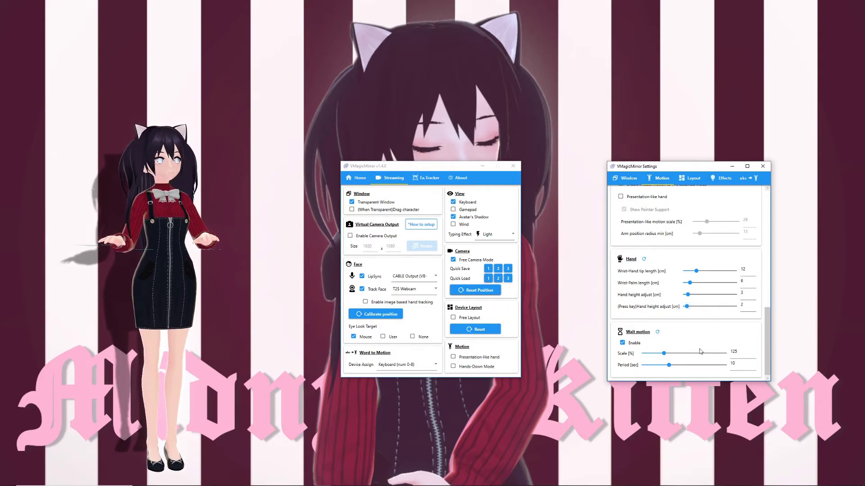
Set the camera's FOV to 46 degrees in the layout settings and enable Free Layout for the devices.
left_click(690, 179)
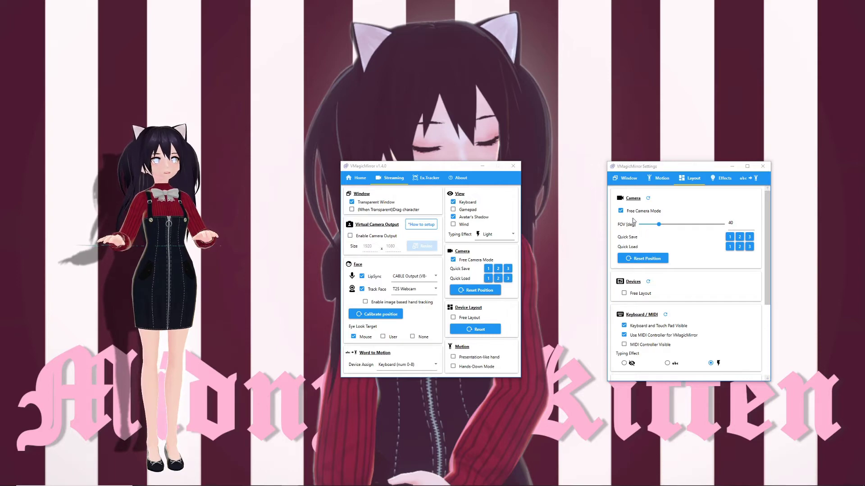
left_click_drag(658, 225, 661, 224)
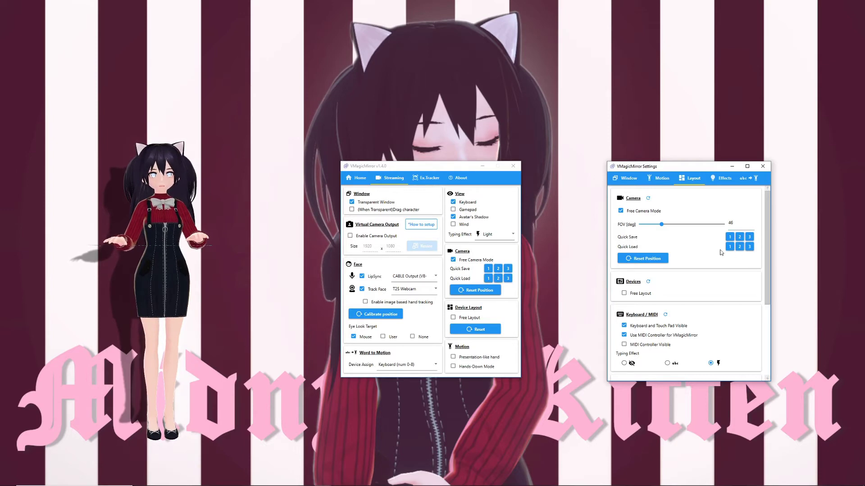
scroll(650, 240, "down", 3)
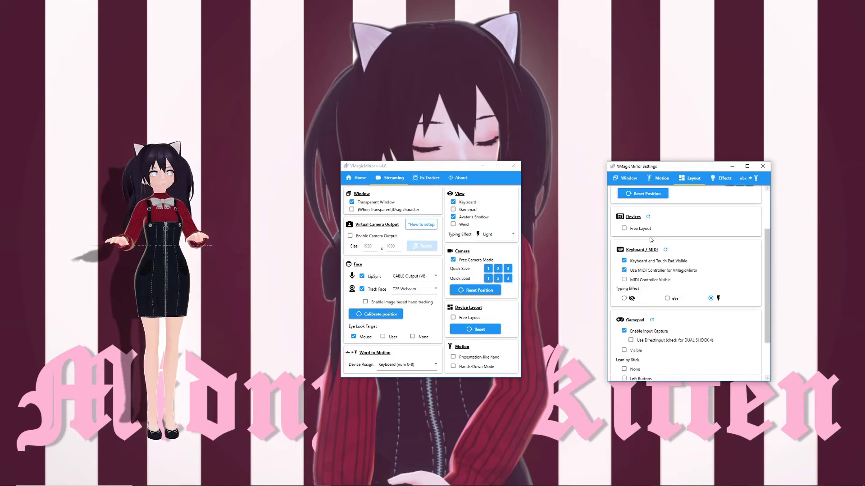
left_click(624, 229)
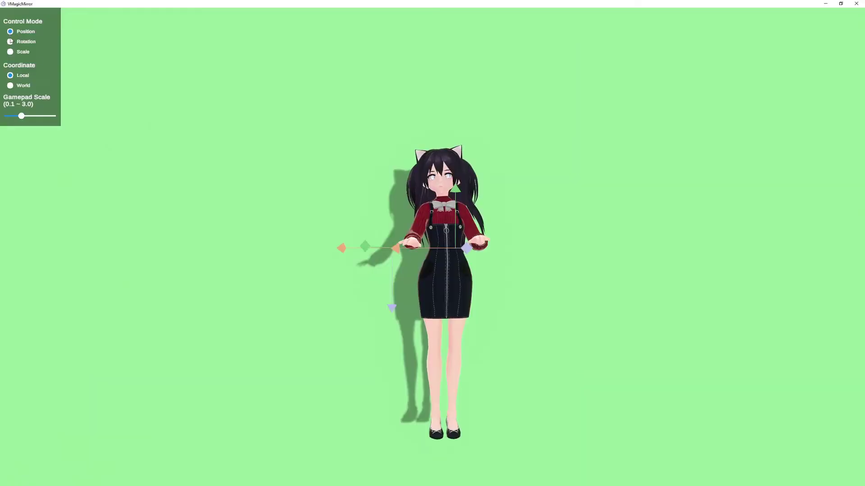
Examine the position and rotation handles of the keyboard and touch pad from several angles around the avatar.
left_click(556, 7)
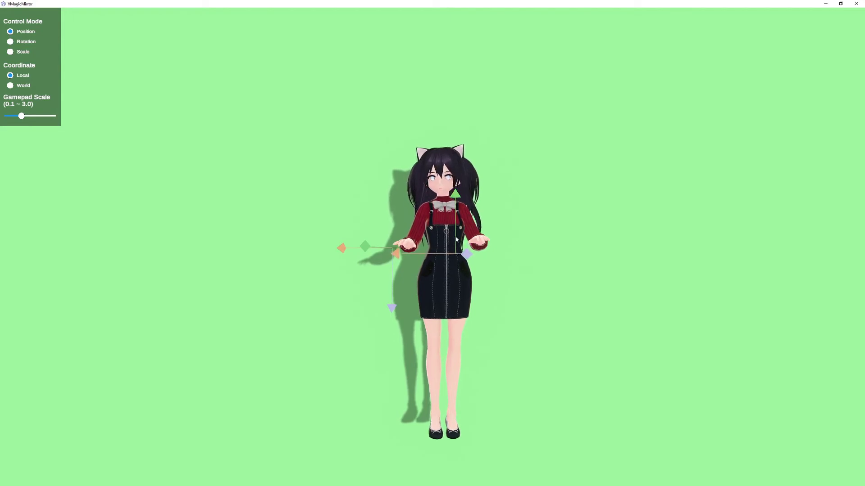
right_click_drag(431, 270, 481, 261)
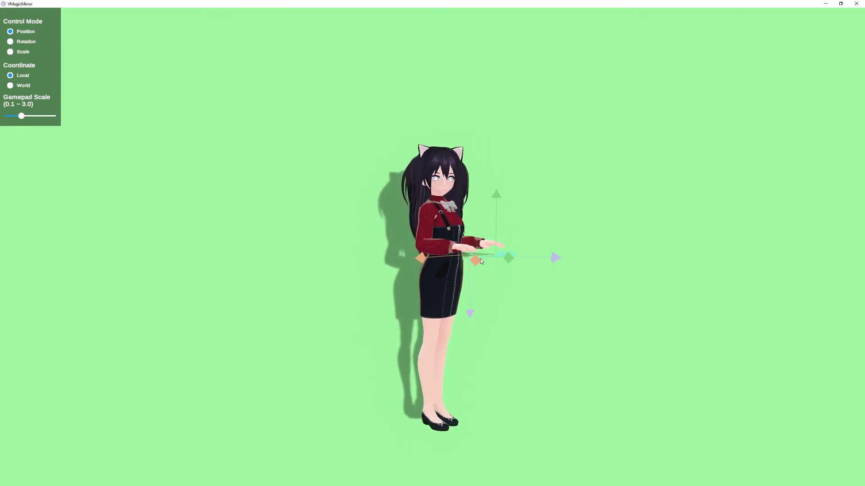
right_click_drag(482, 264, 436, 288)
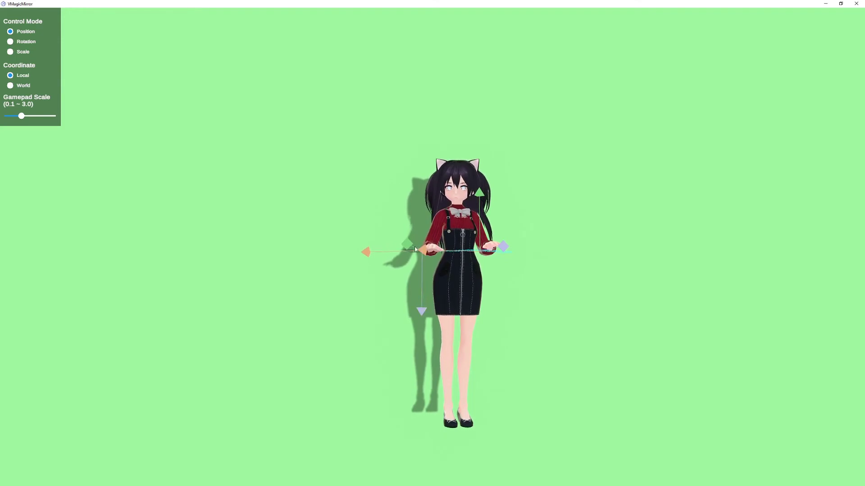
right_click_drag(409, 290, 494, 262)
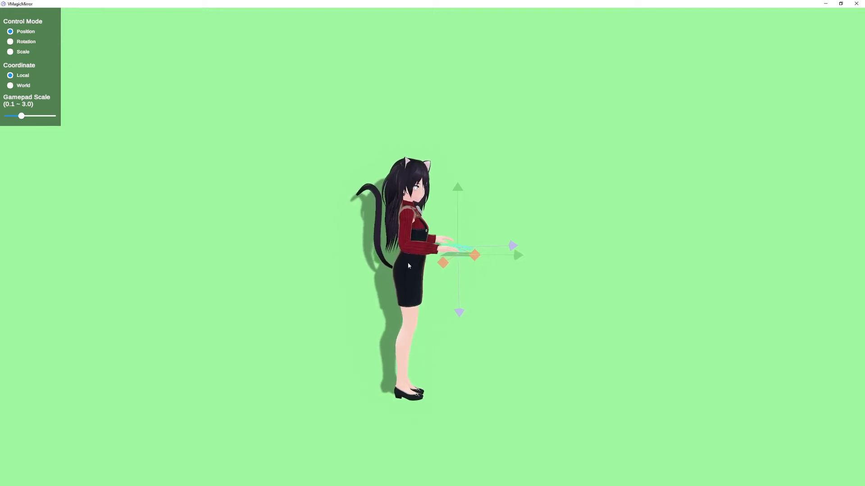
left_click(10, 42)
right_click_drag(393, 317, 304, 355)
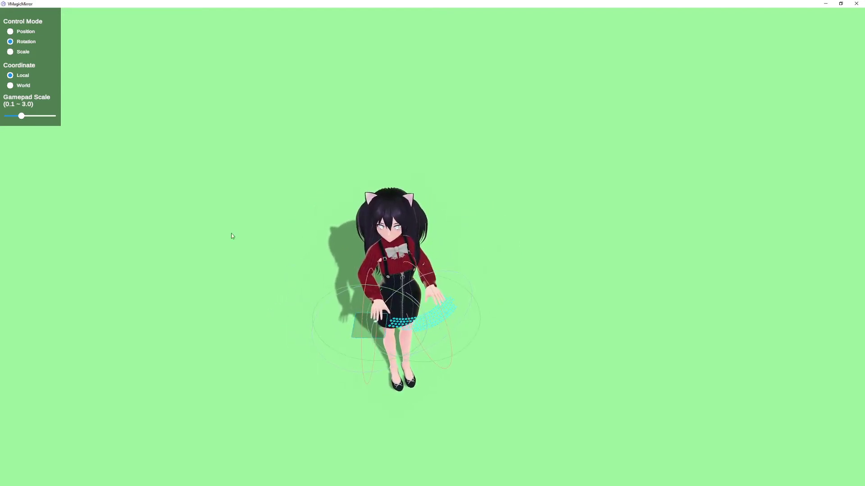
left_click(20, 32)
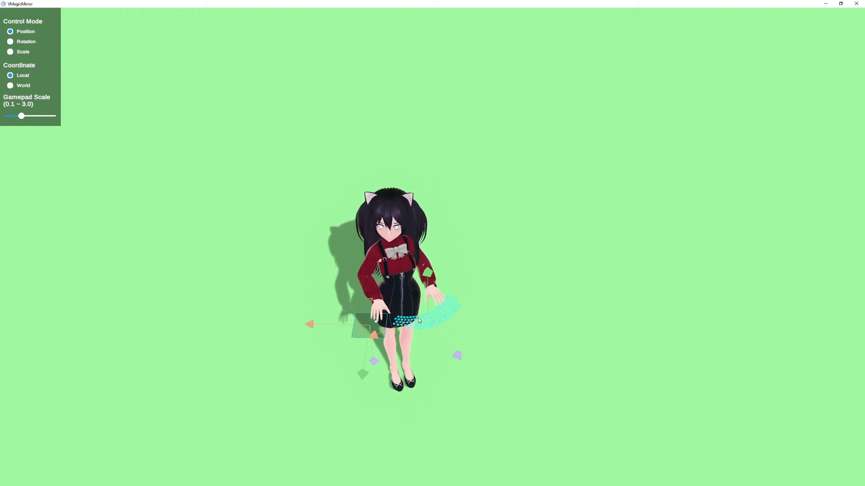
right_click_drag(432, 381, 459, 347)
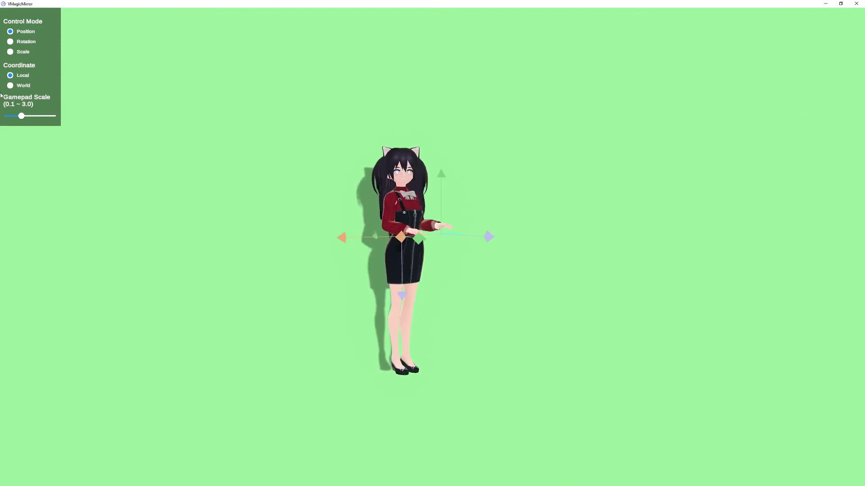
left_click(10, 41)
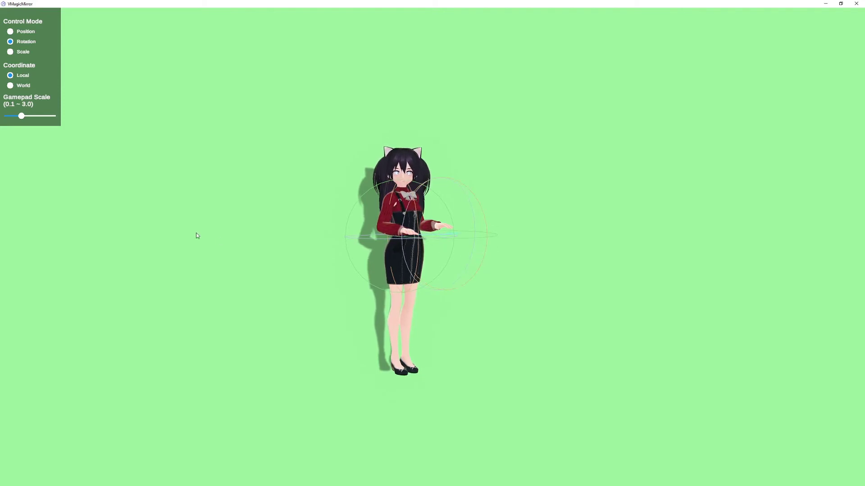
Enlarge the keyboard slightly along its depth using the Scale control mode.
left_click(10, 52)
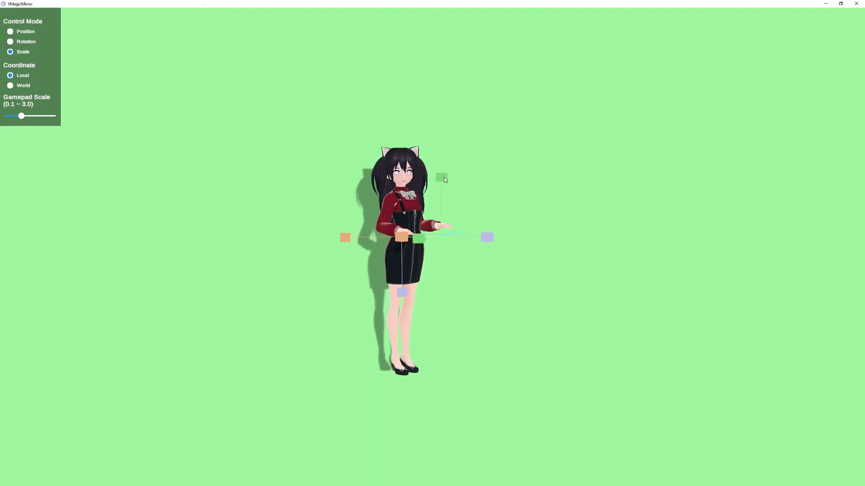
right_click_drag(456, 214, 473, 270)
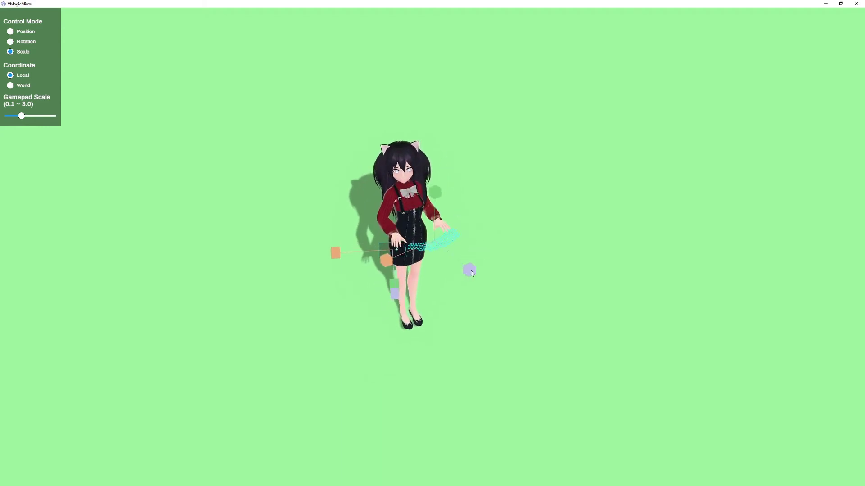
left_click_drag(469, 269, 488, 280)
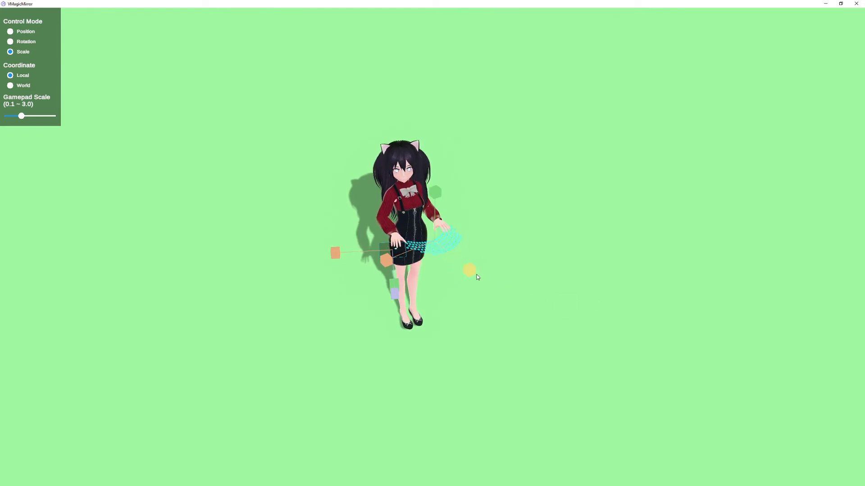
right_click_drag(473, 304, 487, 287)
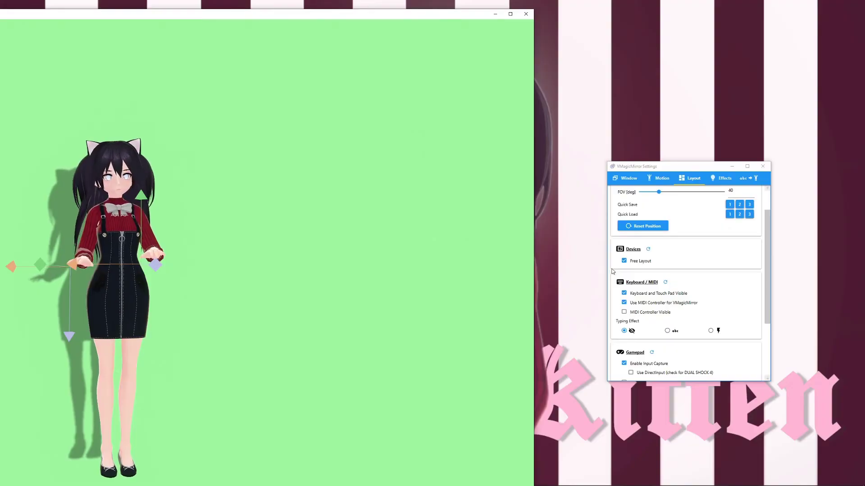
Turn off Free Layout, then try hiding the keyboard and touch pad and make them visible again.
left_click(640, 261)
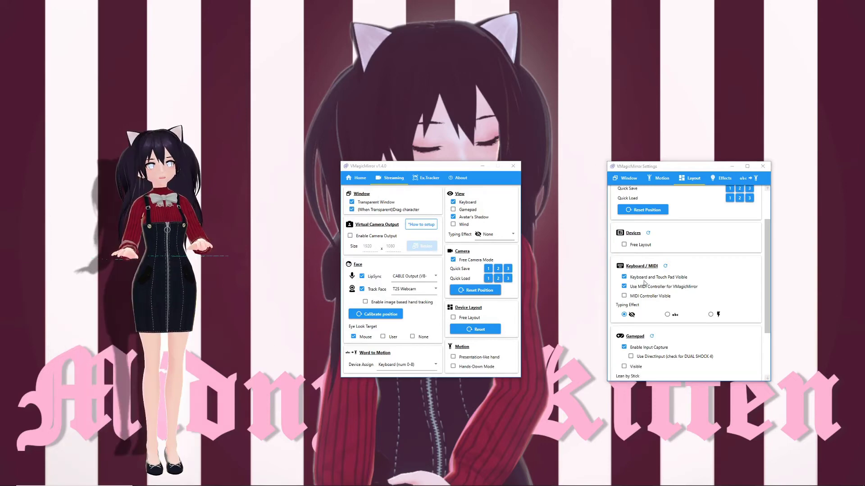
left_click(624, 277)
left_click(624, 277)
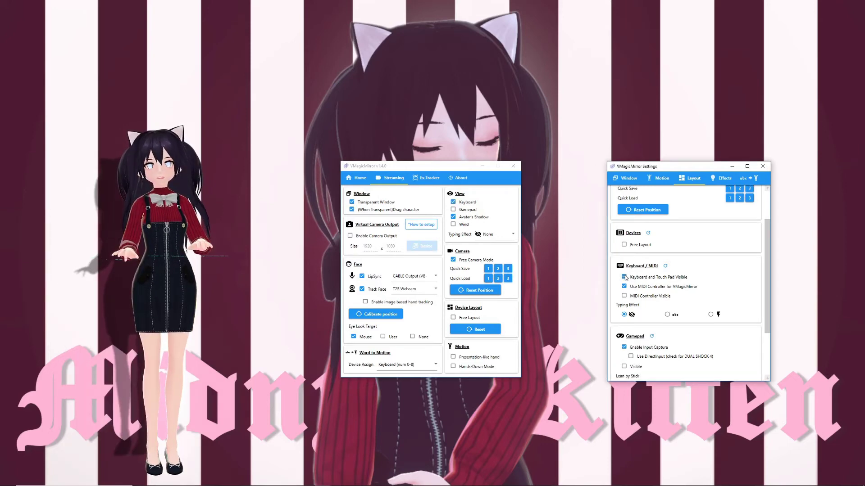
Try showing the MIDI controller, hide it again and turn off its use, keeping the keyboard and touch pad visible.
left_click(625, 277)
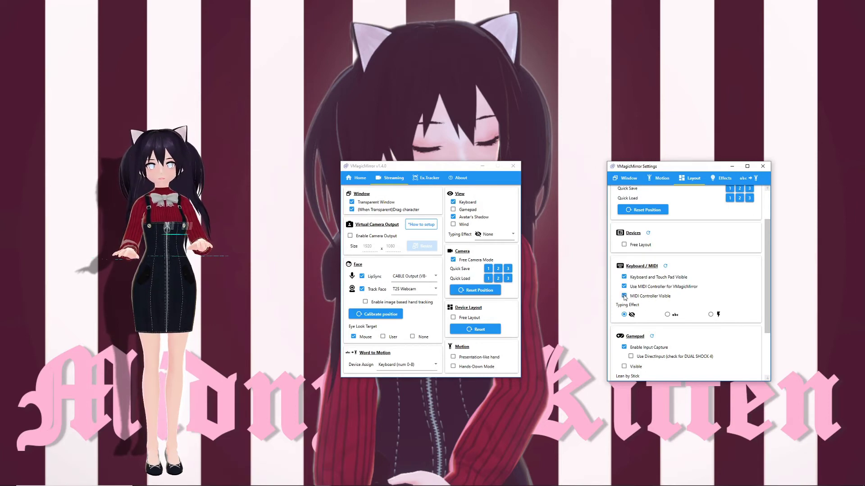
left_click(624, 295)
scroll(675, 280, "down", 3)
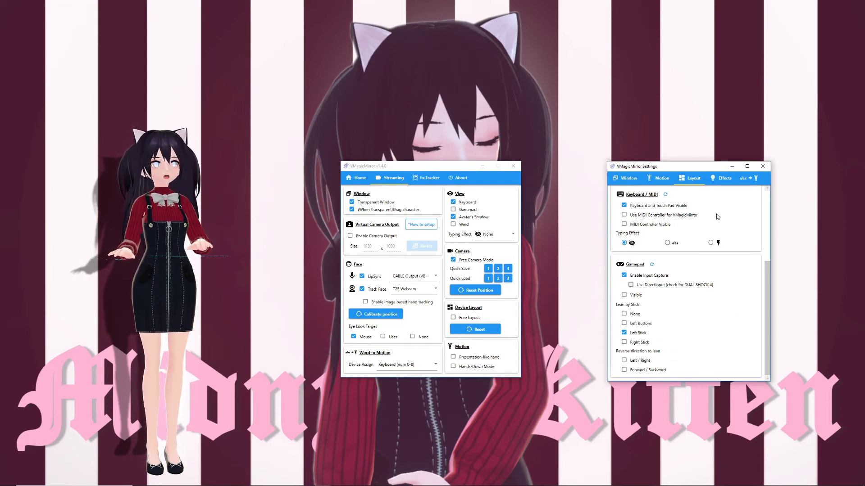
Try the Very Low image quality in the effects settings, then set the quality back to Ultra.
left_click(722, 179)
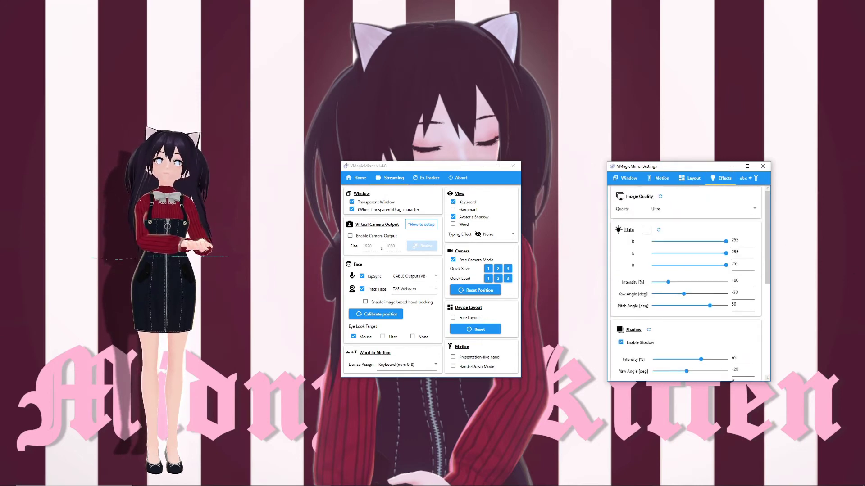
left_click(692, 210)
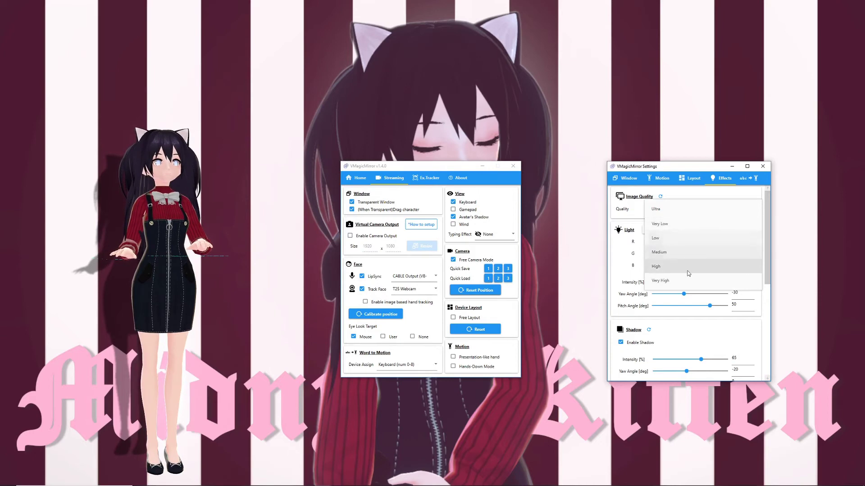
left_click(688, 213)
left_click(668, 212)
left_click(667, 224)
left_click(677, 210)
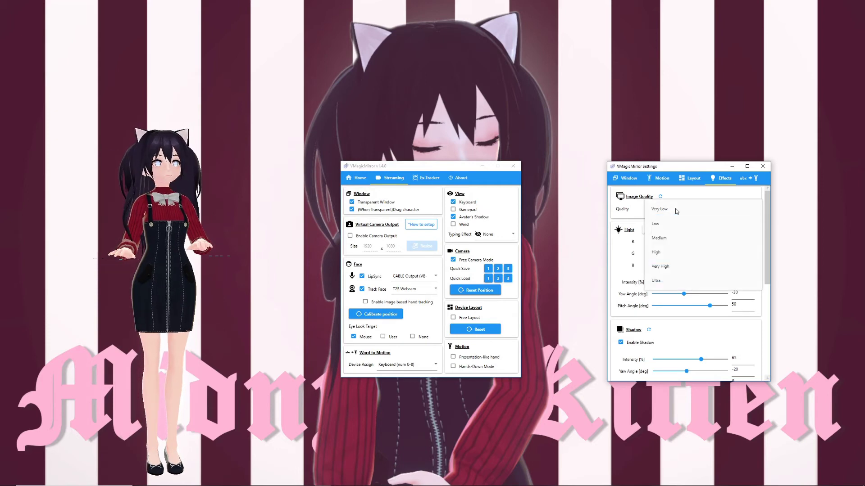
left_click(669, 280)
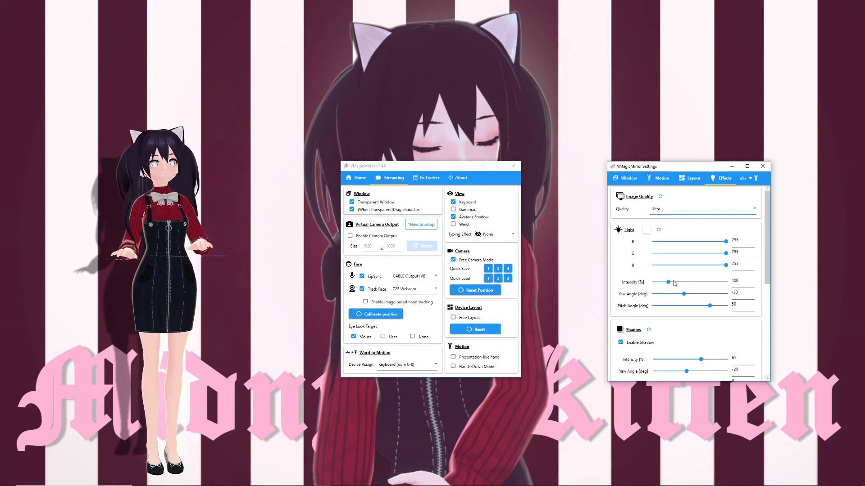
Try the light's intensity at 0 and at a much higher level, then return it to 100%.
scroll(674, 280, "down", 1)
left_click_drag(668, 250, 743, 252)
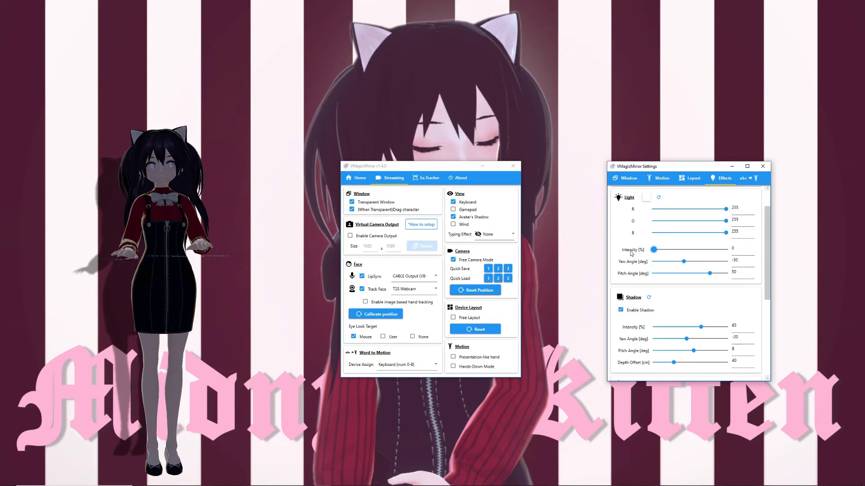
left_click_drag(725, 250, 668, 250)
Try coloring the light blue with R and G at 0, lower B as well, and reset the light settings.
left_click_drag(725, 221, 651, 221)
left_click_drag(726, 209, 654, 209)
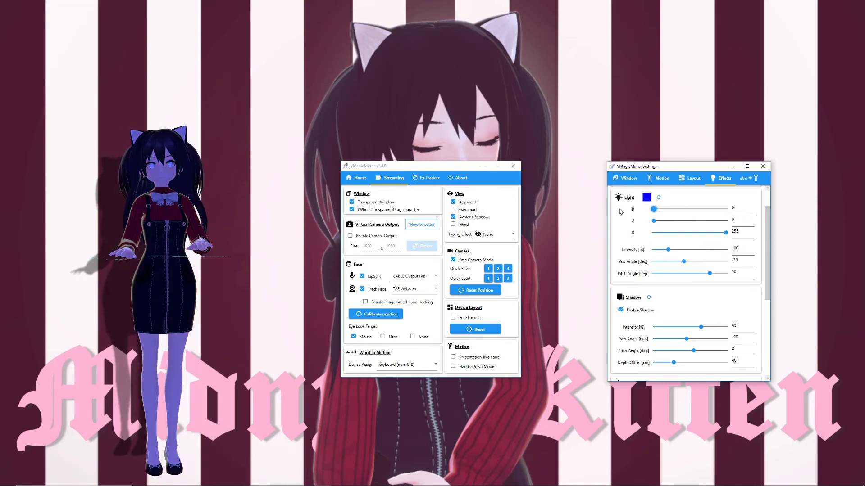
left_click_drag(721, 234, 661, 236)
left_click(659, 197)
scroll(666, 252, "up", 2)
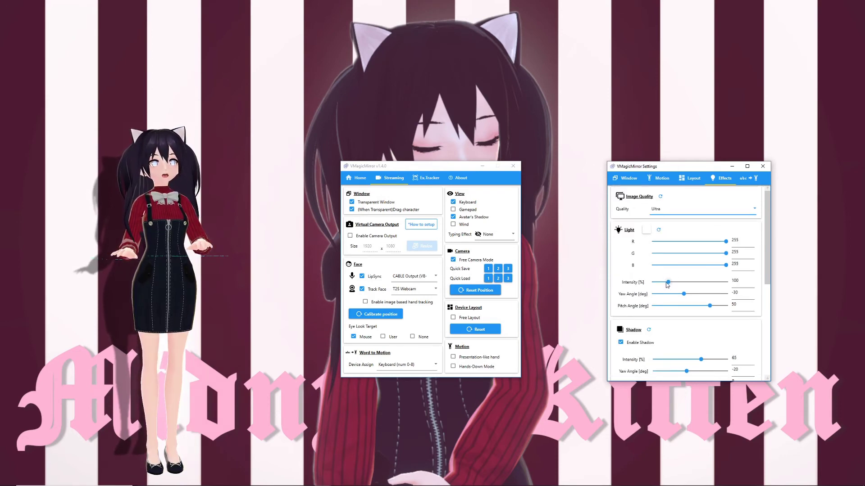
Try a shadow depth offset of 45 cm and return it to 40 cm.
scroll(684, 293, "down", 1)
scroll(683, 293, "down", 4)
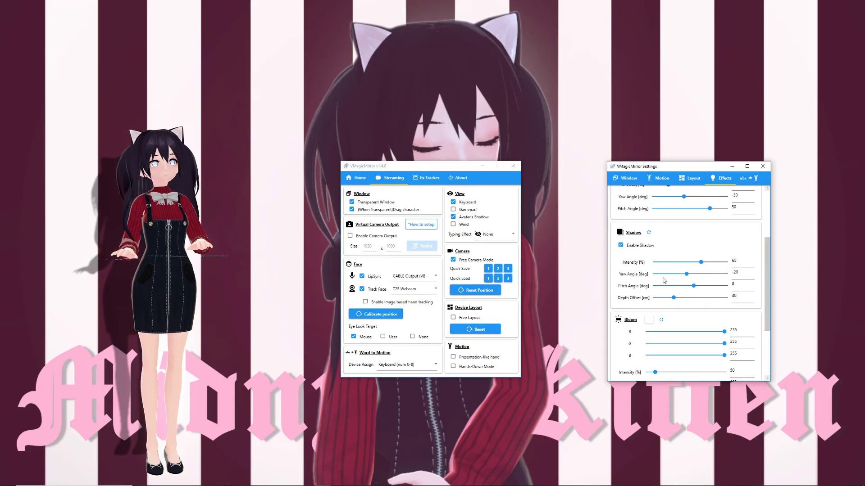
left_click_drag(673, 298, 674, 300)
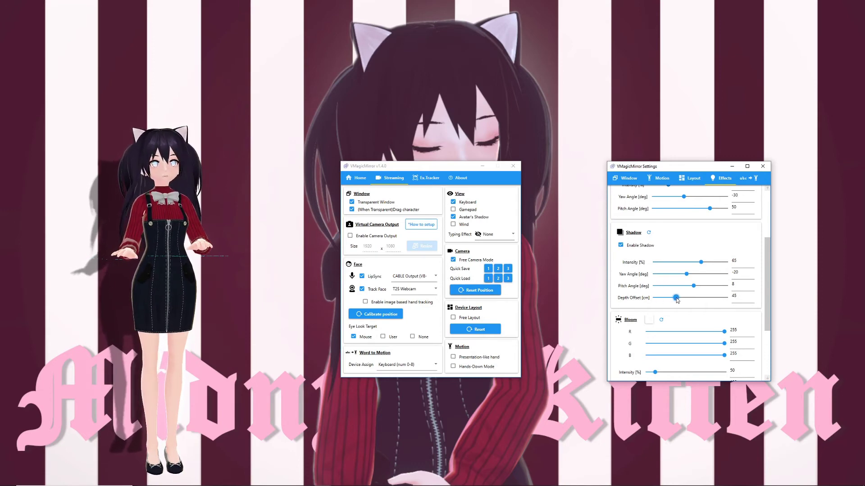
Set the bloom intensity to 80%.
scroll(662, 307, "down", 2)
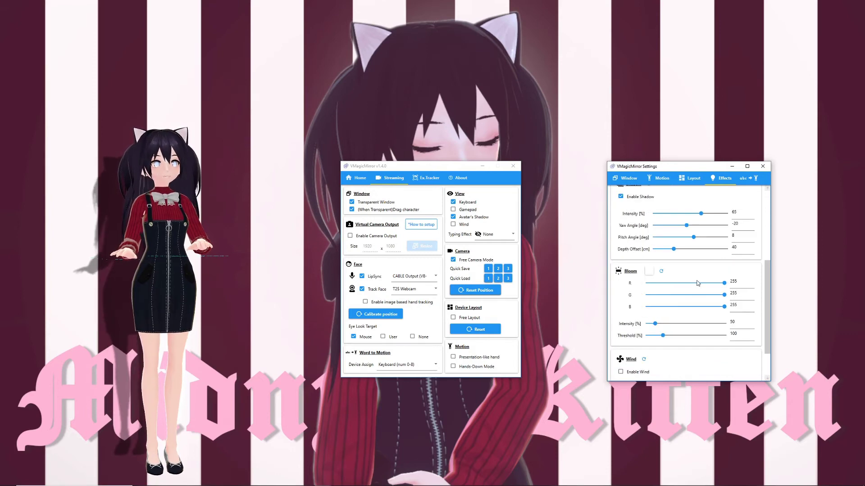
mouse_move(655, 324)
left_mouse_down()
mouse_move(750, 327)
mouse_move(660, 325)
left_mouse_up()
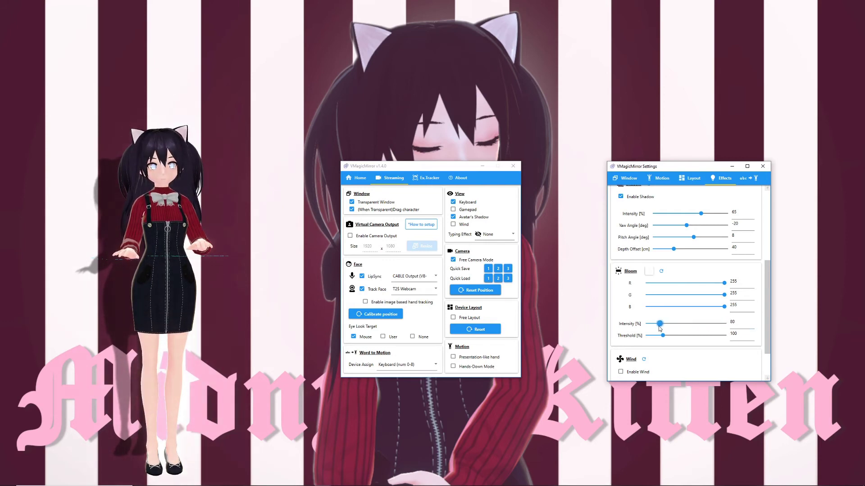
Try enabling the wind effect on the avatar and turn it off again.
scroll(676, 315, "down", 2)
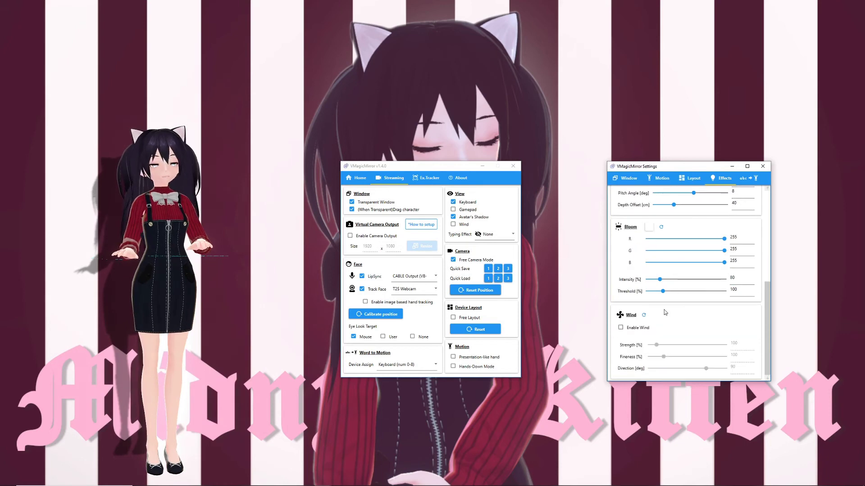
left_click(620, 328)
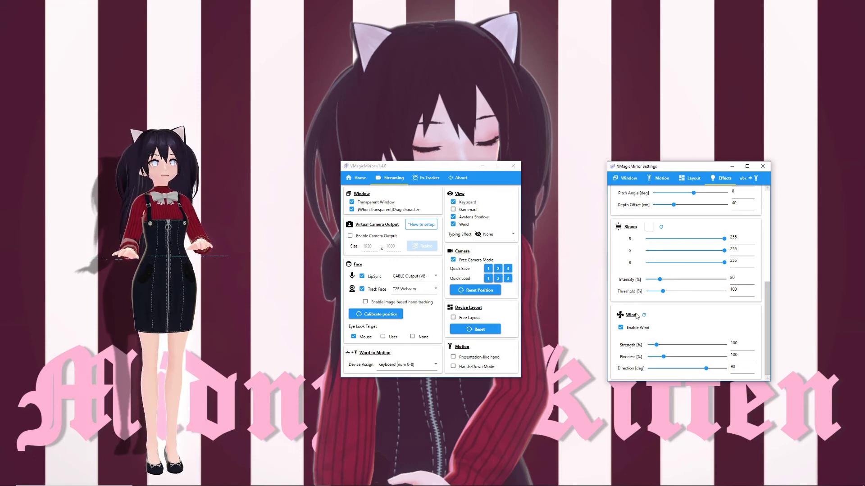
left_click(620, 327)
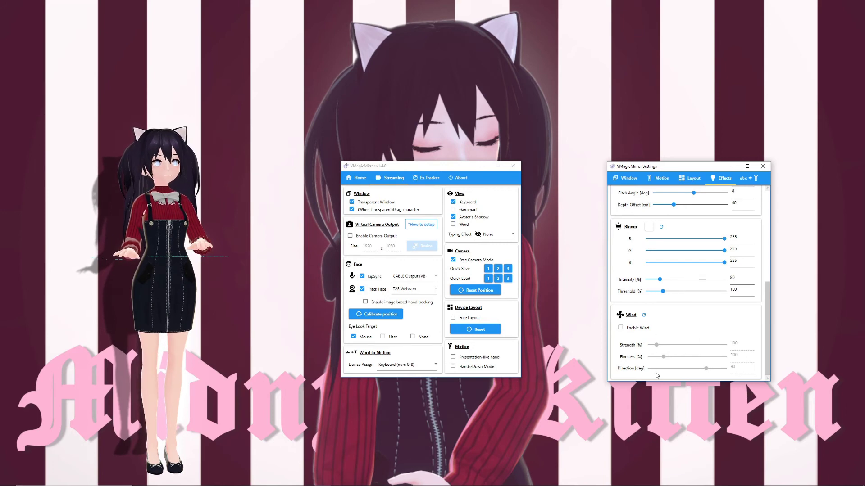
Review the Word to Motion device choices, keep Keyboard (num 0-8), and open the item "name" at the list's end for editing.
left_click(743, 180)
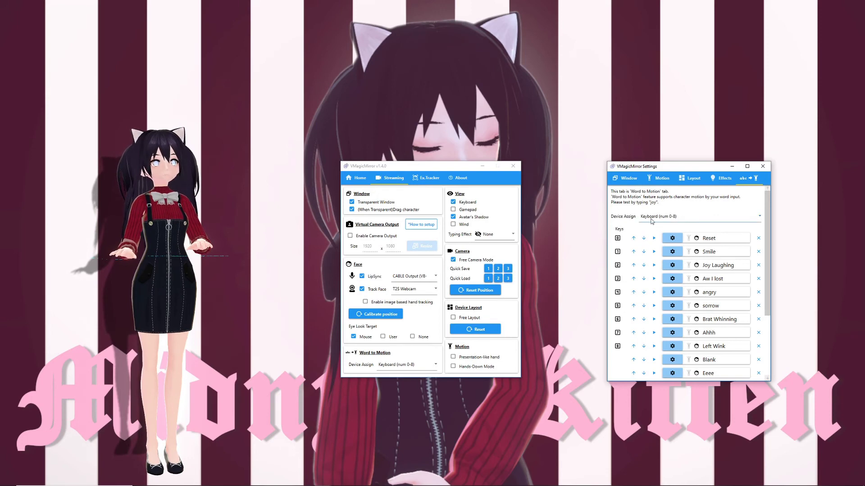
left_click(698, 220)
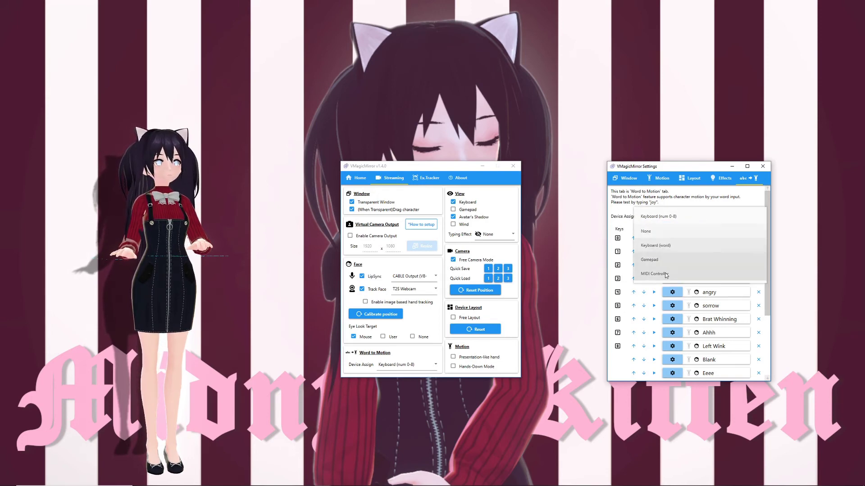
left_click(704, 203)
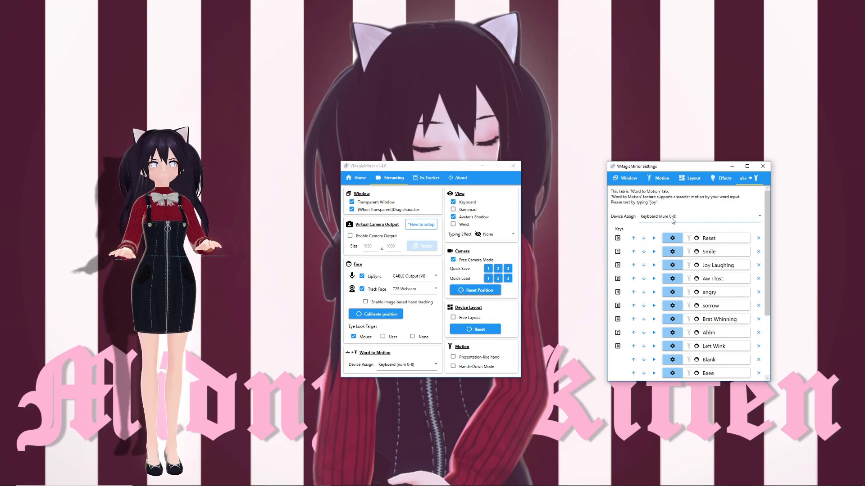
scroll(672, 349, "down", 4)
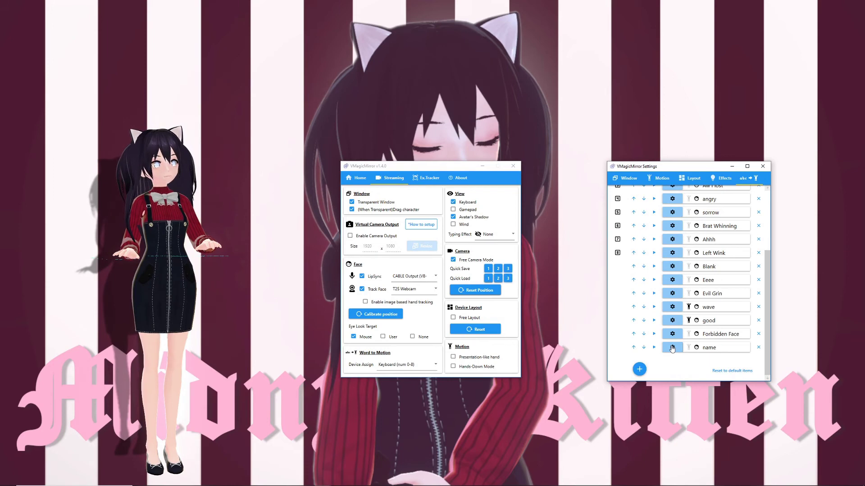
left_click(672, 348)
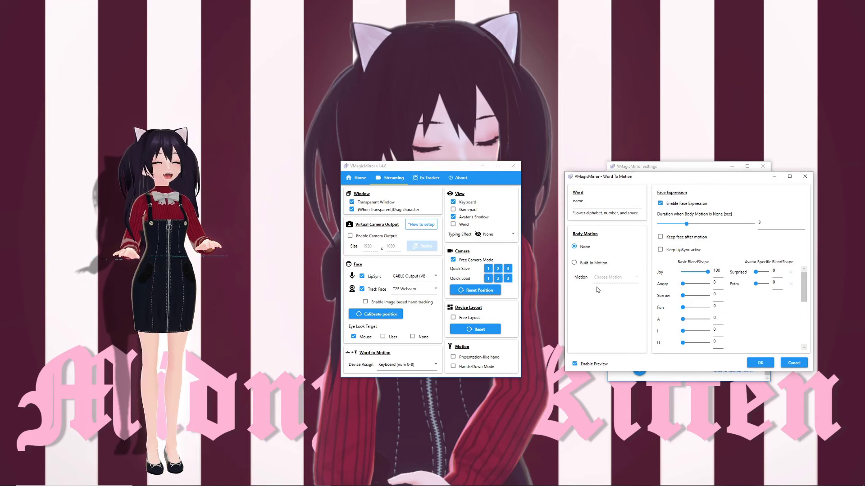
Preview the built-in body motions Rokuro, Wave and Good for the item, then set Body Motion back to None.
left_click(574, 263)
left_click(607, 278)
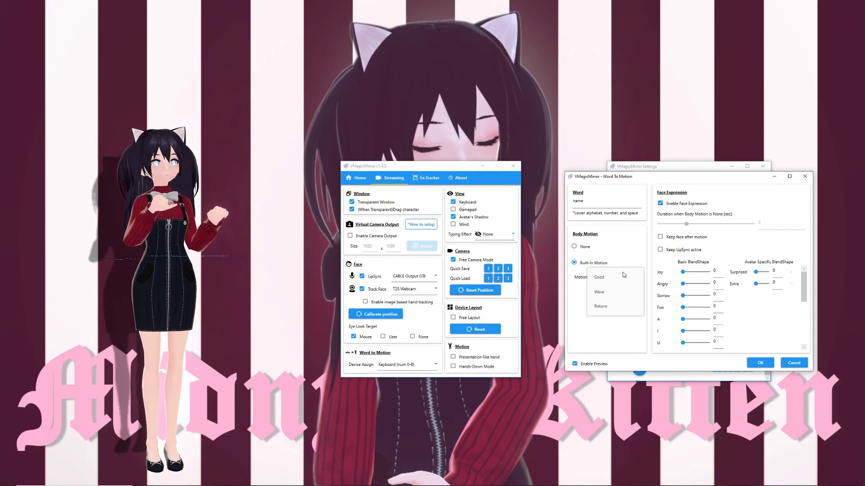
left_click(604, 278)
left_click(608, 277)
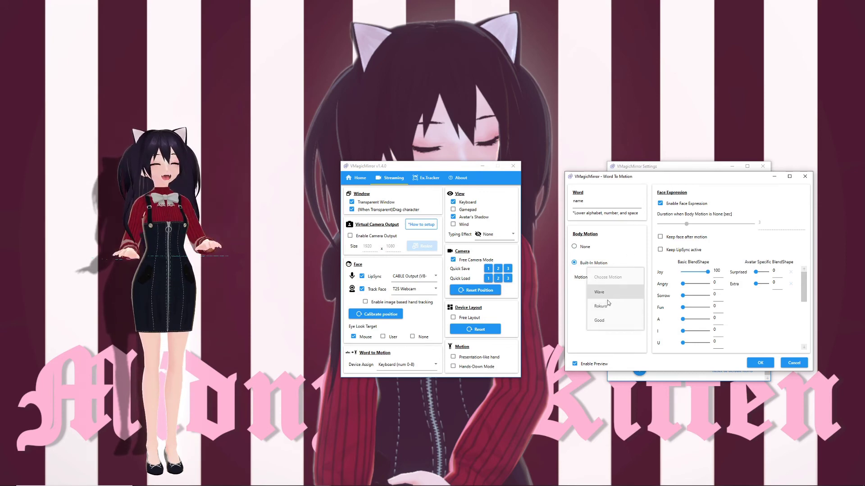
left_click(607, 310)
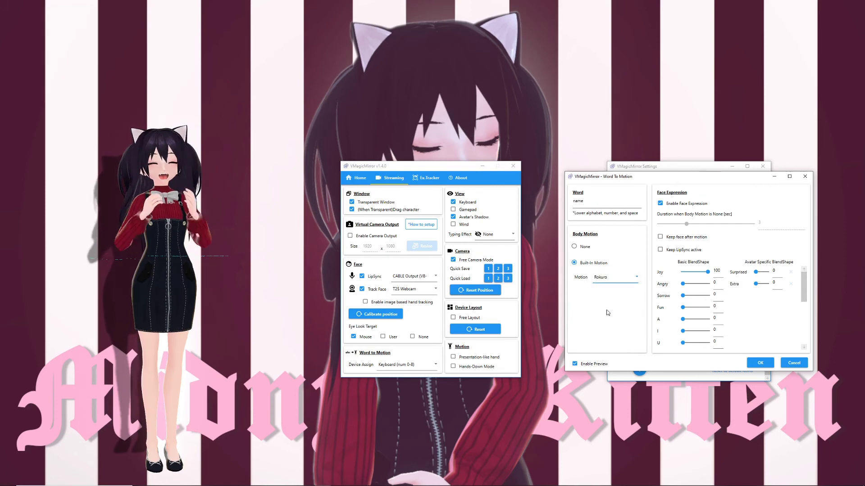
left_click(607, 279)
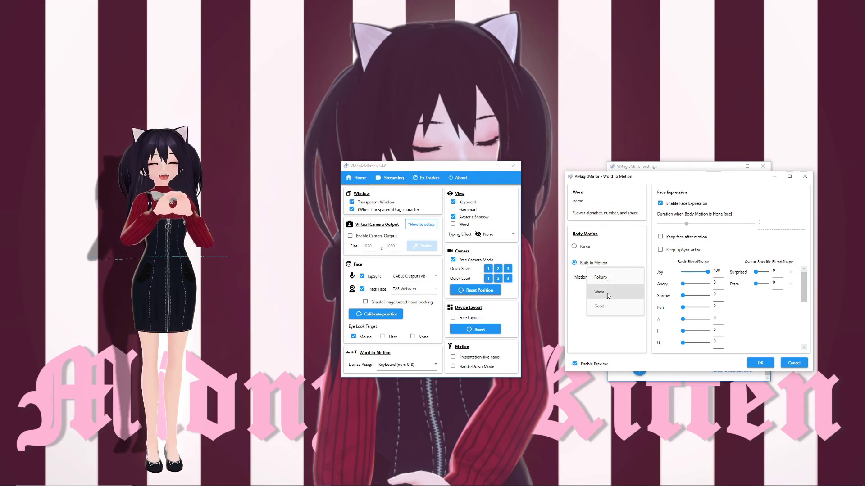
left_click(607, 293)
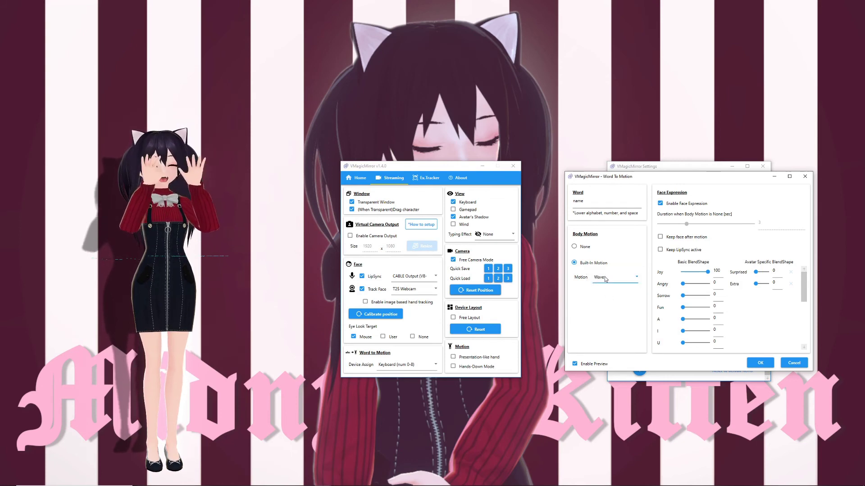
left_click(606, 278)
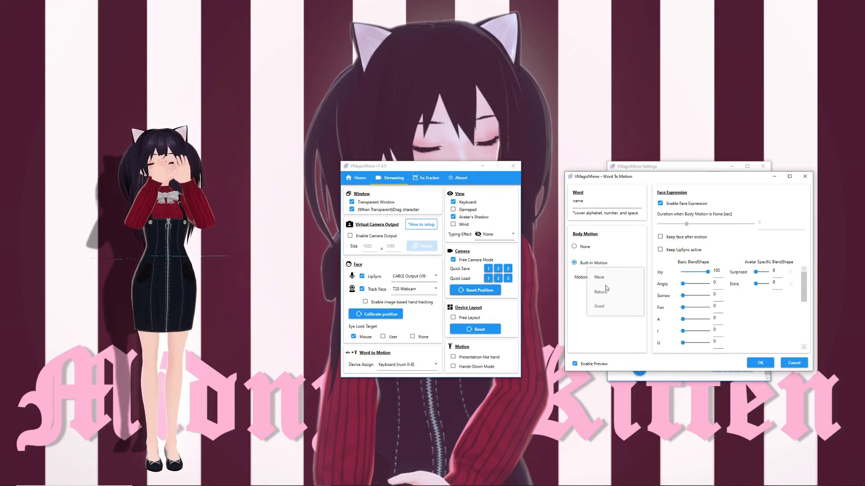
left_click(607, 306)
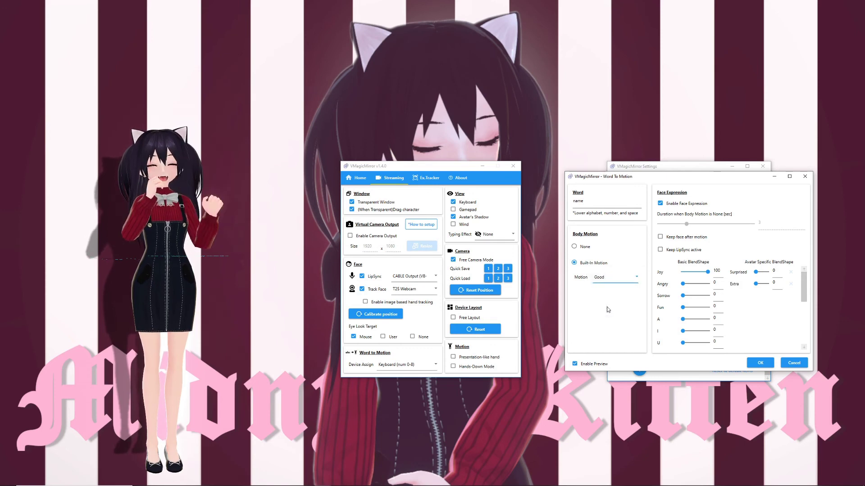
left_click(574, 247)
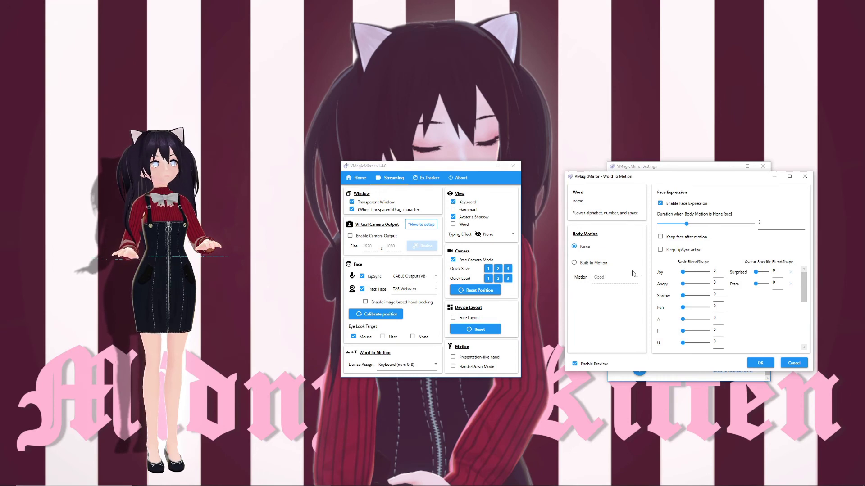
Set the face expression's duration to 5 seconds and enable keeping the face after motion and keeping LipSync active.
left_click_drag(686, 224, 737, 219)
type("5")
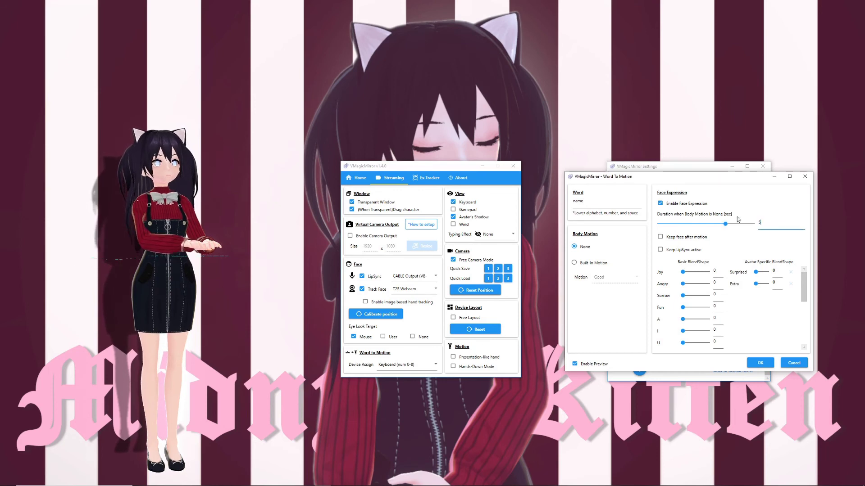
left_click(661, 237)
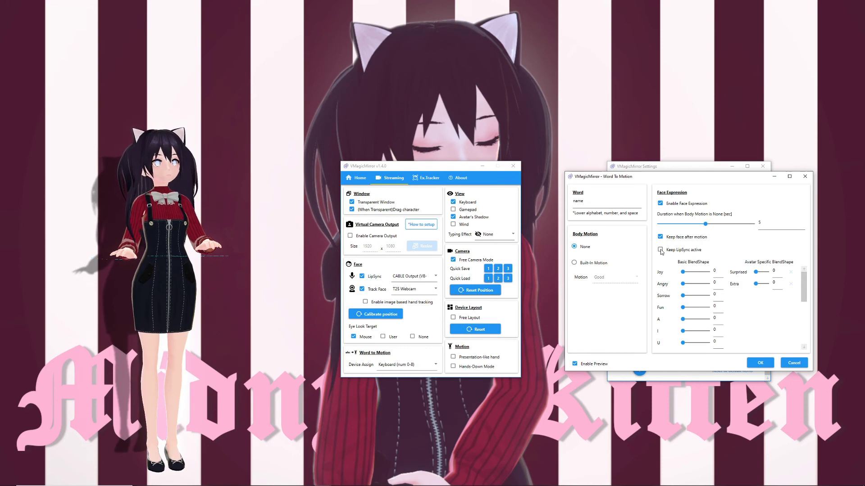
left_click(660, 250)
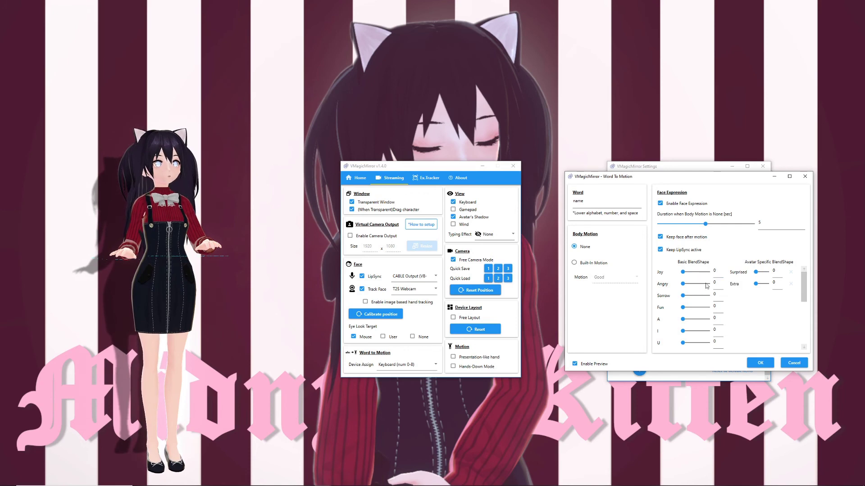
Try the Joy blendshape at 100, then set Joy to 39, Angry to 0 and Sorrow to 100.
left_click_drag(684, 272, 730, 272)
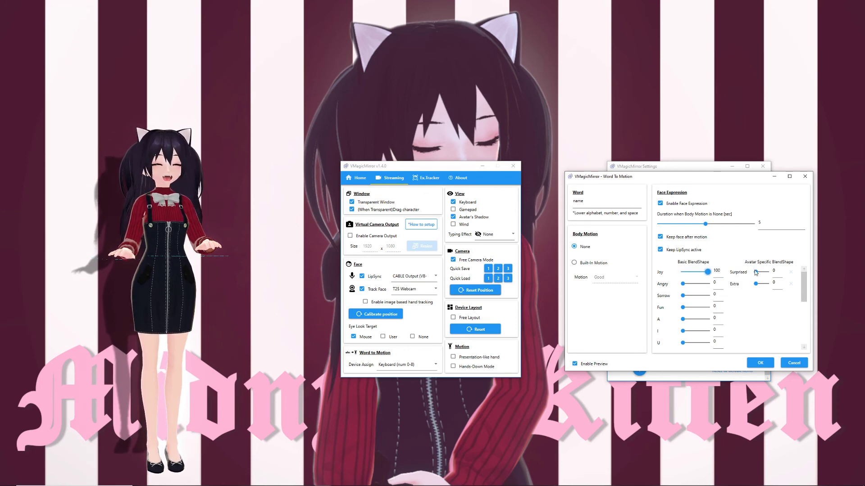
left_click_drag(708, 272, 694, 273)
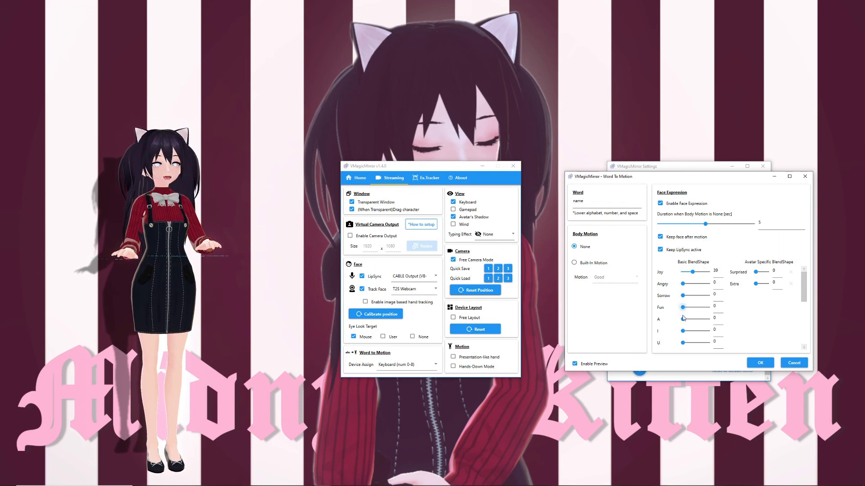
mouse_move(683, 284)
left_mouse_down()
mouse_move(720, 285)
mouse_move(696, 296)
mouse_move(716, 296)
mouse_move(682, 284)
left_mouse_up()
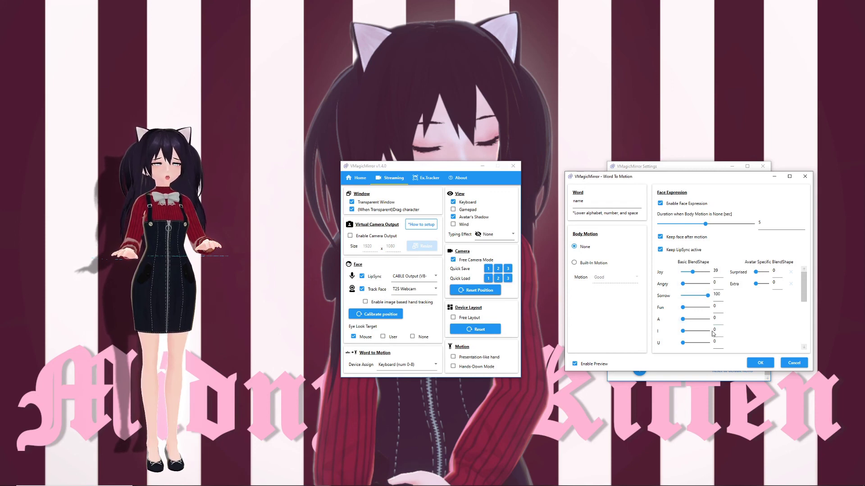
Rename the edited Word to Motion item to "sad" and save its settings.
mouse_move(682, 331)
left_mouse_down()
mouse_move(741, 331)
mouse_move(683, 331)
left_mouse_up()
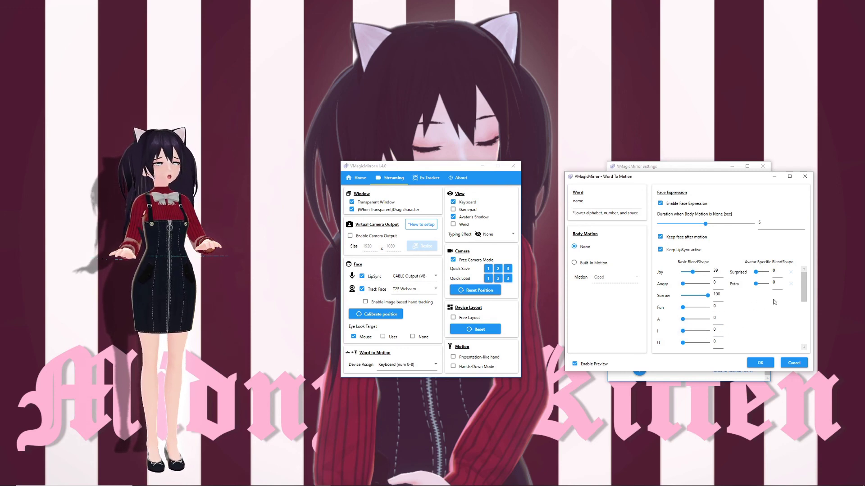
double_click(578, 200)
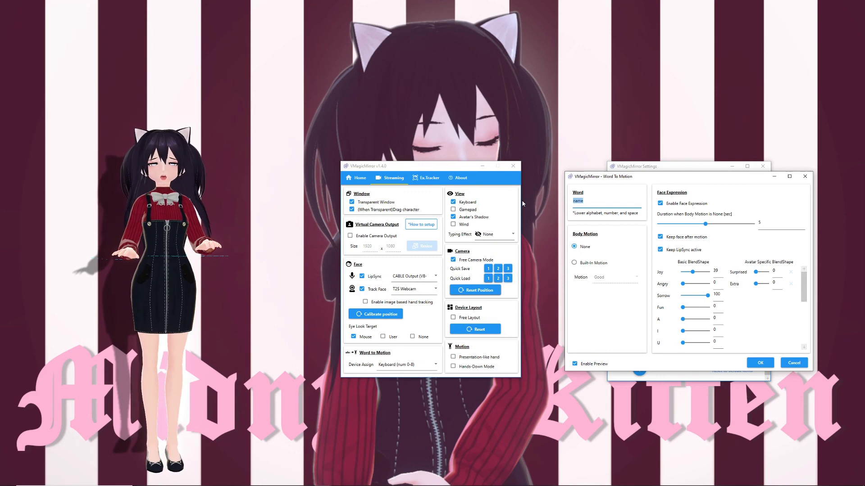
type("sad")
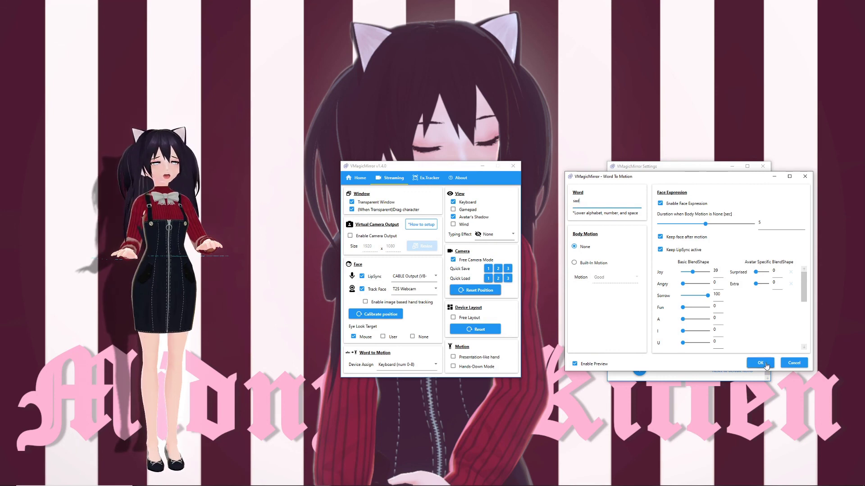
left_click(766, 365)
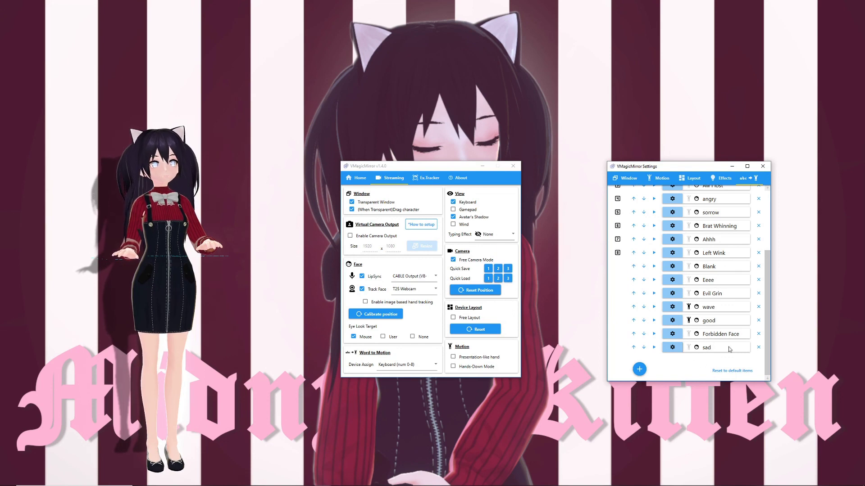
Delete the "sad" item from the end of the Word to Motion list.
left_click(759, 349)
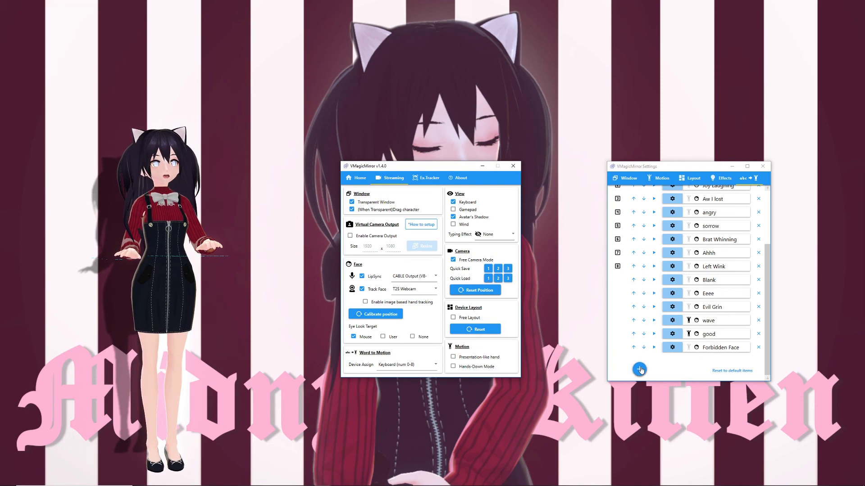
left_click(639, 370)
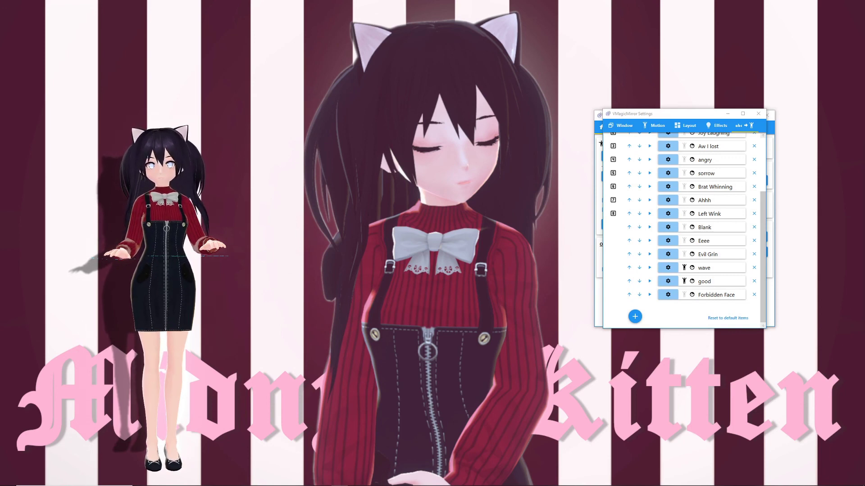
Play the "good" and "wave" items on the avatar, then close the settings window.
left_click(649, 281)
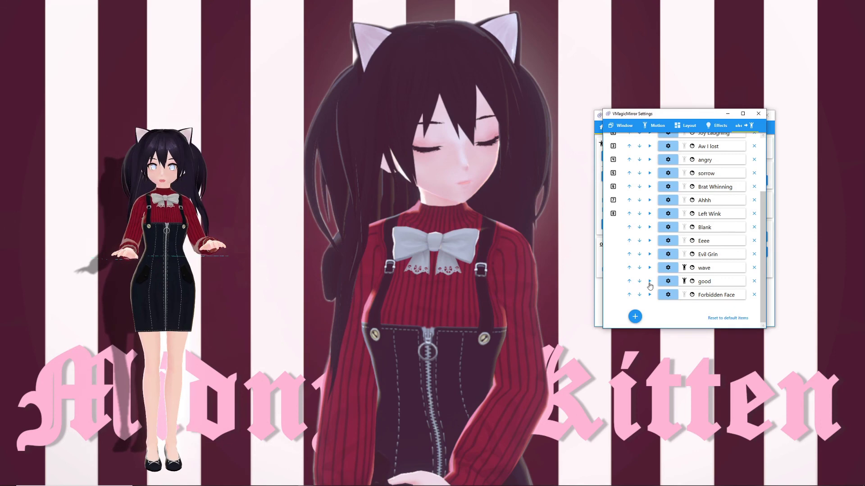
left_click(650, 267)
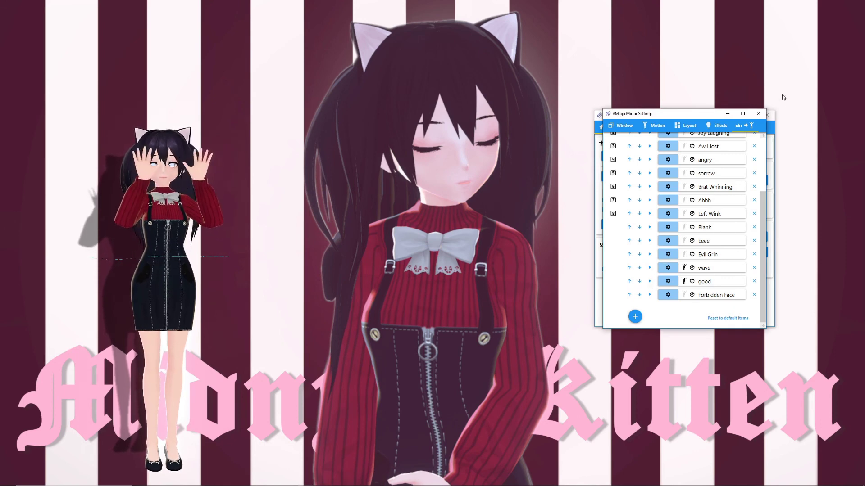
left_click(758, 114)
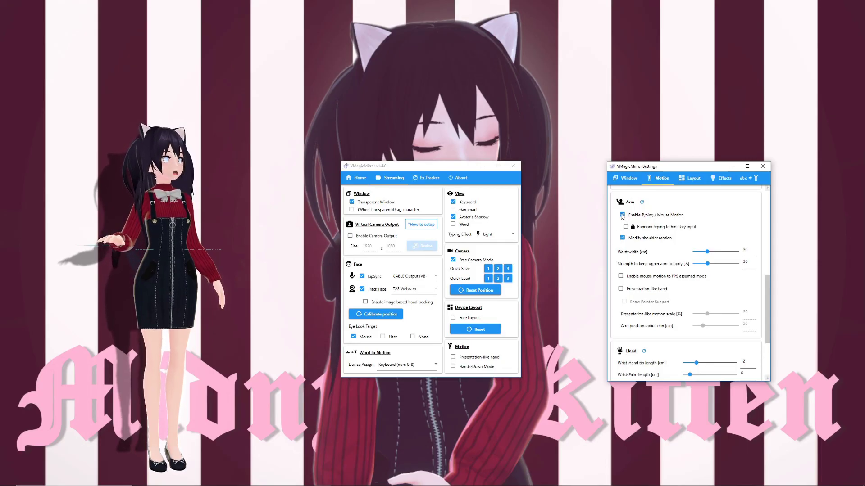
Compare the avatar's arms with Enable Typing / Mouse Motion on and off in the Arm settings, leaving the option disabled.
left_click(622, 215)
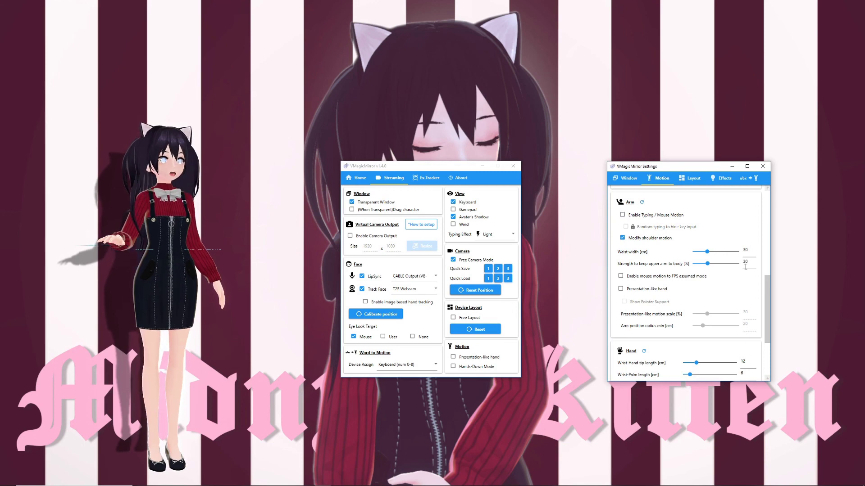
left_click(616, 221)
key("super+s")
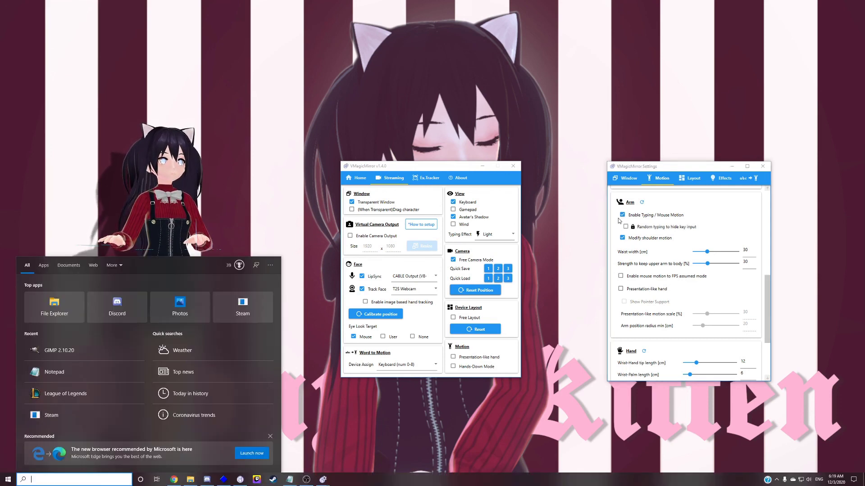
left_click(623, 216)
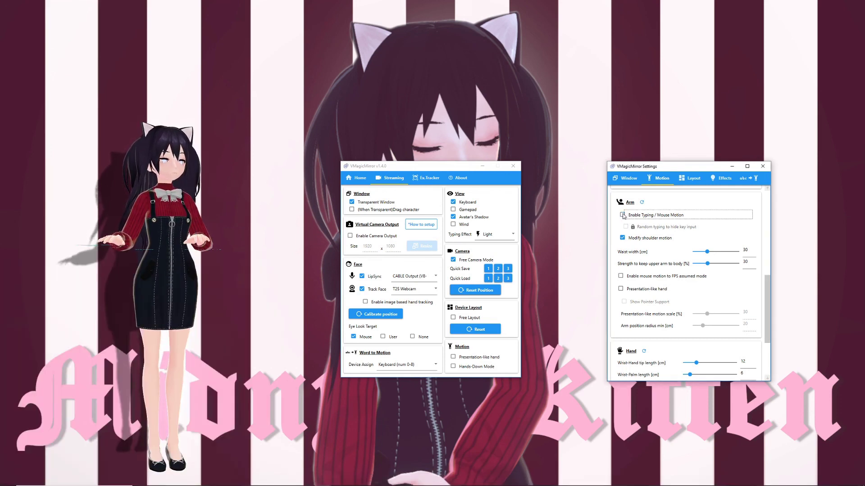
left_click(623, 216)
left_click(623, 215)
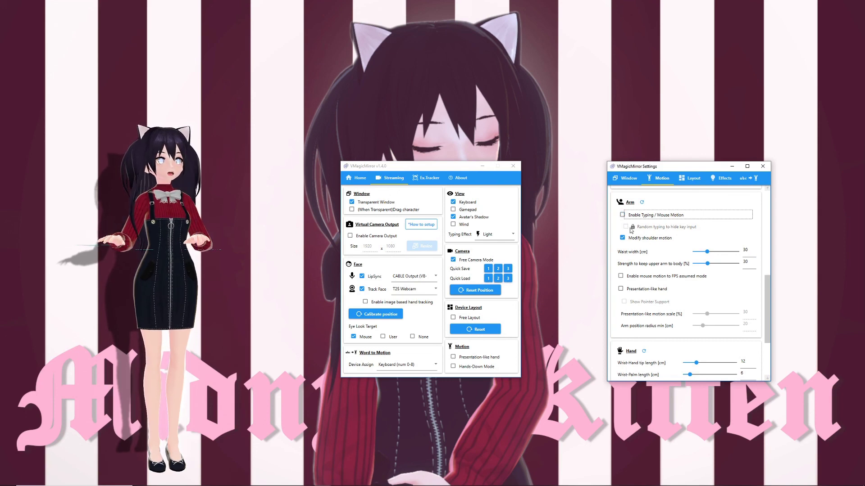